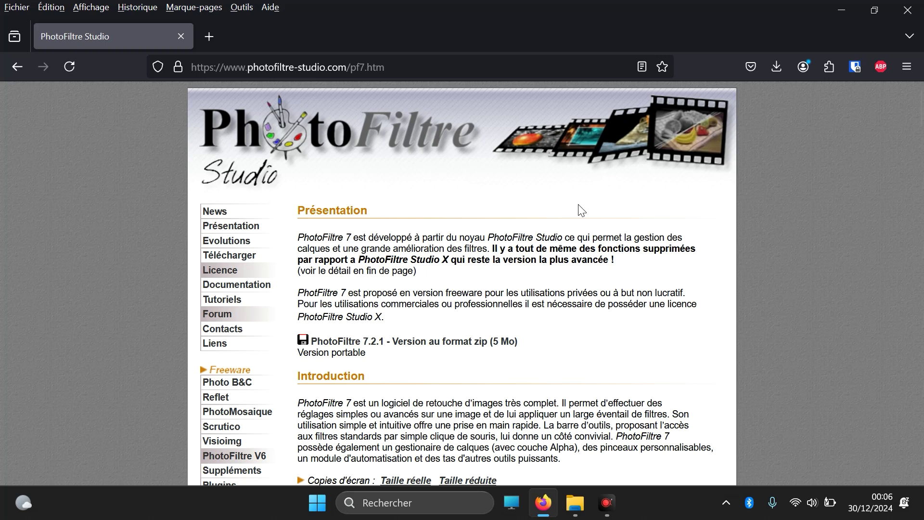
Download the portable zip of PhotoFiltre 7.2.1 from its presentation page and put the browser away
{"action": "scroll", "coordinate": [581, 211], "scroll_direction": "down", "scroll_amount": 2}
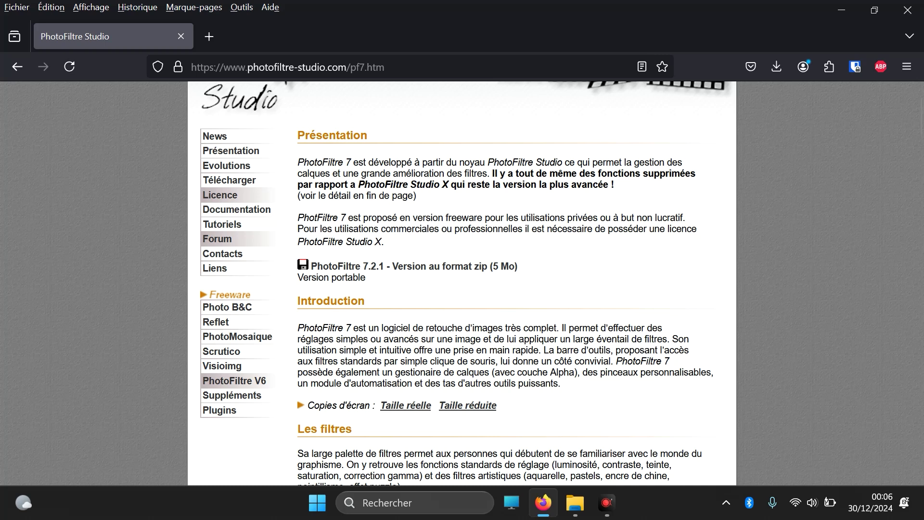
{"action": "left_click", "coordinate": [371, 273]}
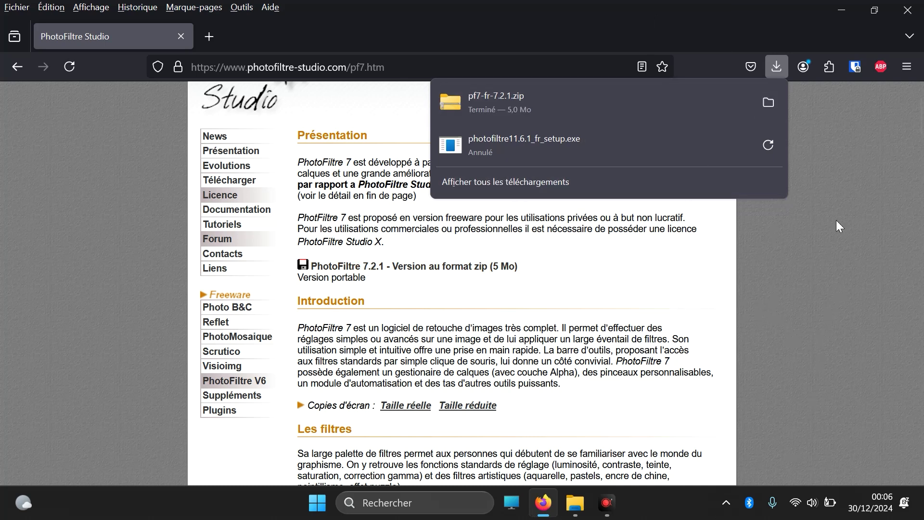
{"action": "left_click", "coordinate": [841, 9]}
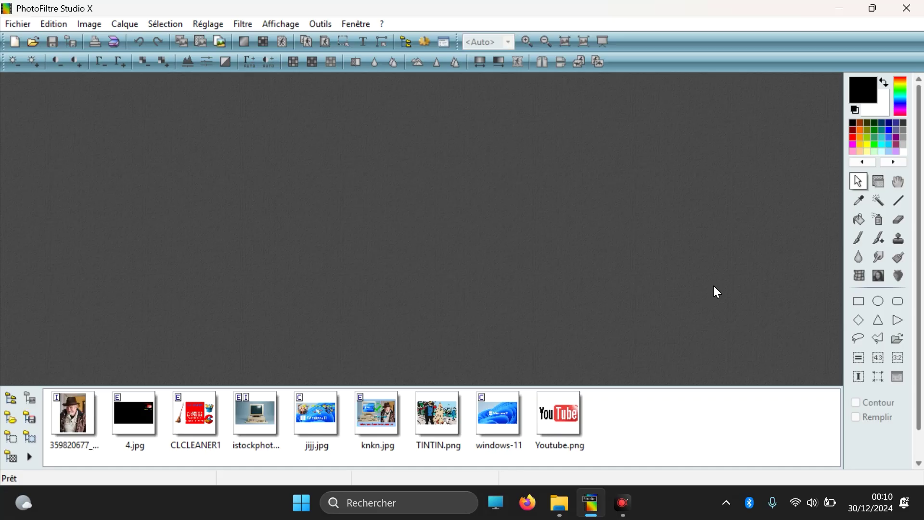
Open the image TINTIN.png from the Images folder
{"action": "left_click", "coordinate": [32, 42]}
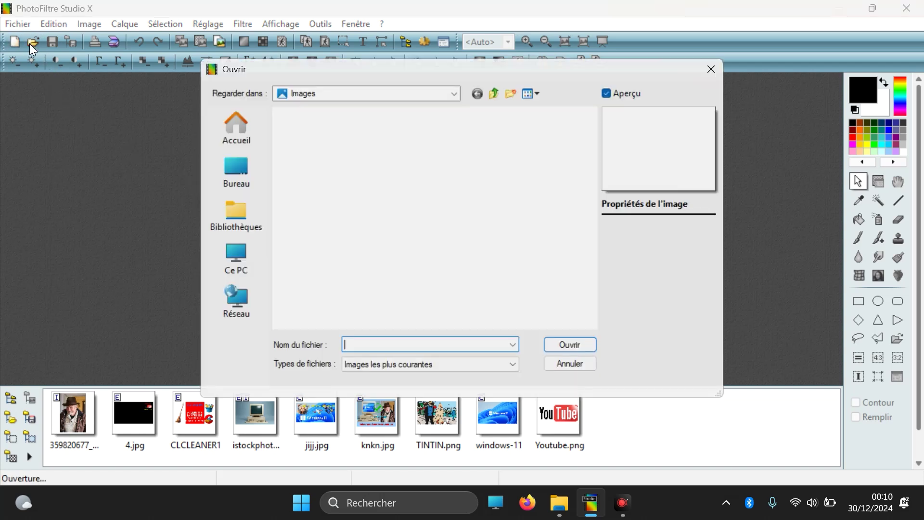
{"action": "scroll", "coordinate": [401, 182], "scroll_direction": "down", "scroll_amount": 2}
{"action": "double_click", "coordinate": [406, 266]}
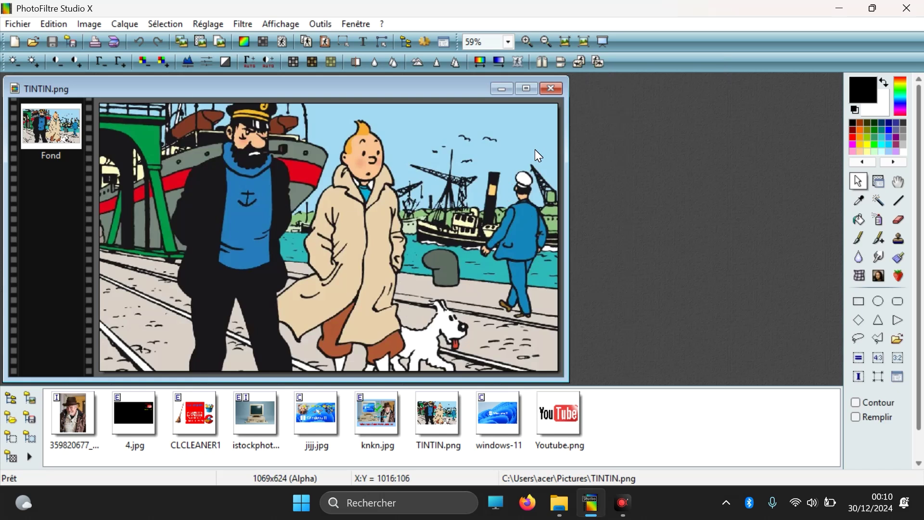
Rotate the Tintin image through one full turn in successive 90° rotations
{"action": "left_click", "coordinate": [583, 62]}
{"action": "left_click", "coordinate": [585, 63]}
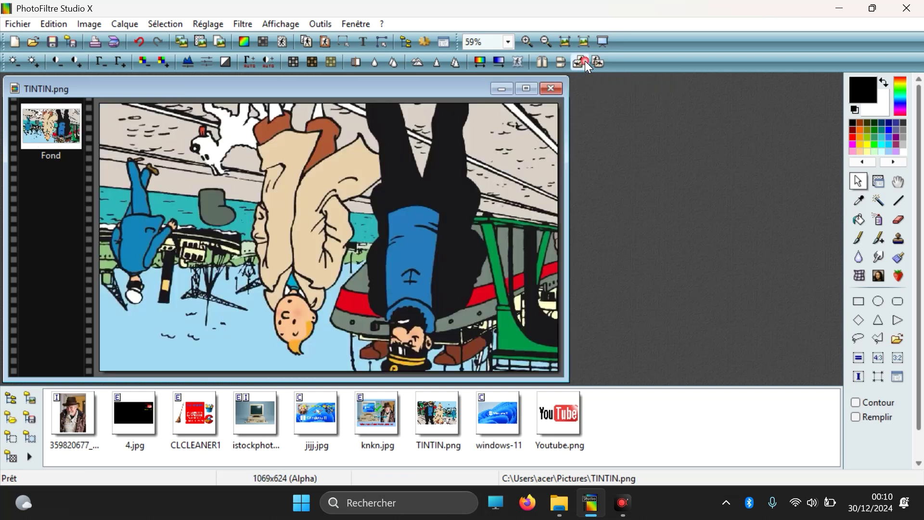
{"action": "left_click", "coordinate": [585, 63]}
{"action": "left_click", "coordinate": [586, 63]}
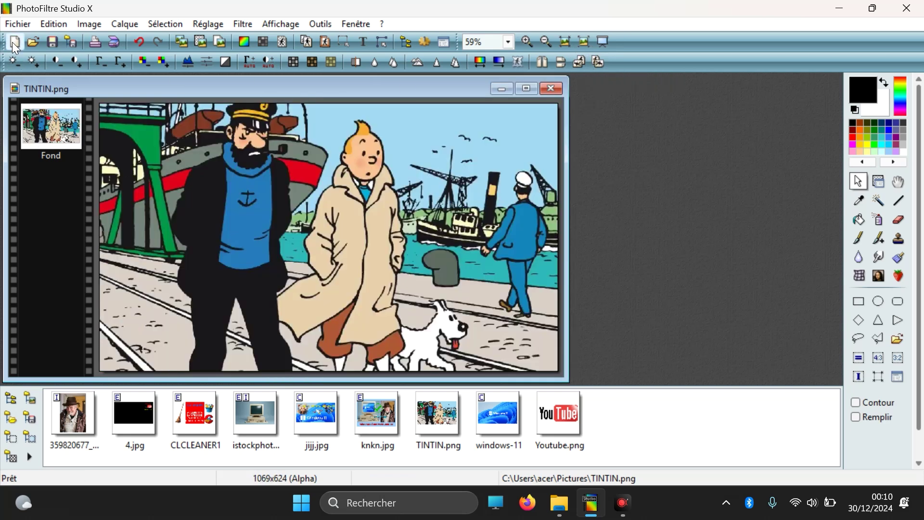
{"action": "left_click", "coordinate": [17, 24]}
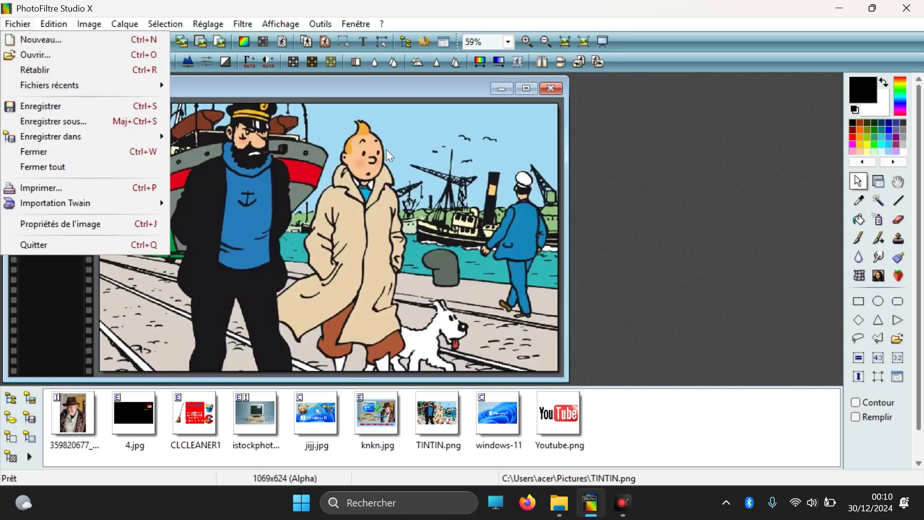
{"action": "left_click", "coordinate": [439, 85]}
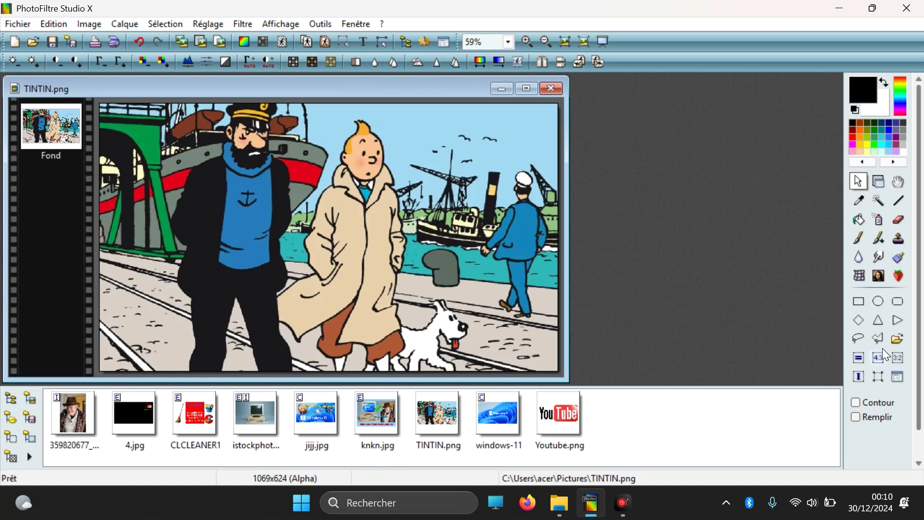
Select a rectangle of about 430 × 592 px around Tintin and the dog and crop the image to it
{"action": "left_click", "coordinate": [860, 303]}
{"action": "left_click_drag", "start_coordinate": [305, 105], "coordinate": [489, 358]}
{"action": "right_click", "coordinate": [386, 155]}
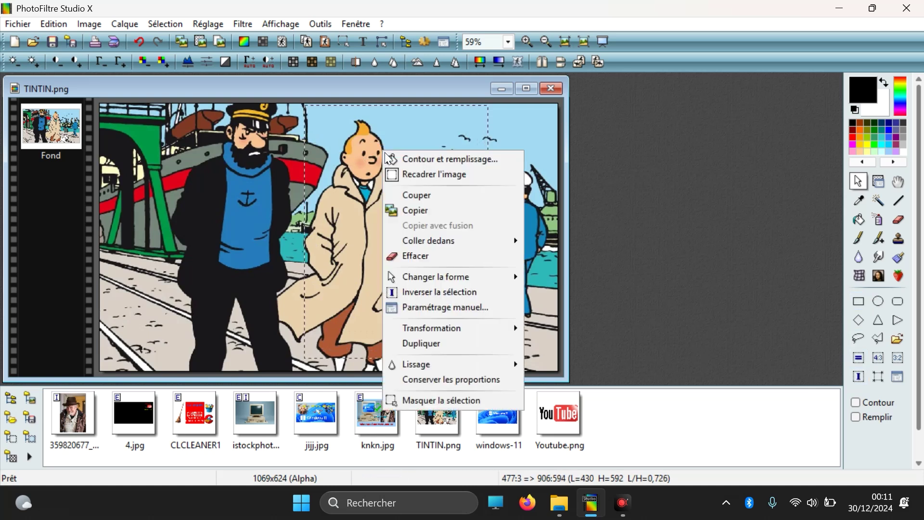
{"action": "left_click", "coordinate": [402, 173]}
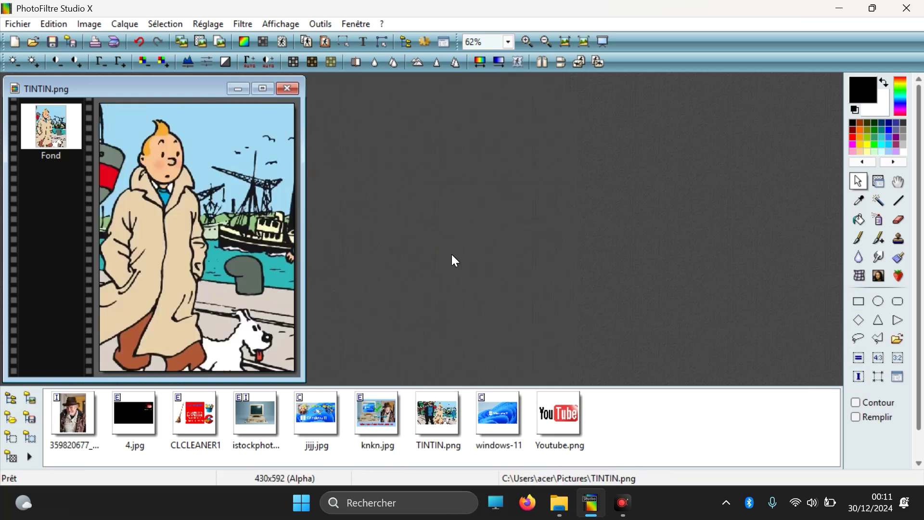
Create a new 1920 × 1080 px image with a red background and place its window beside the Tintin image
{"action": "left_click", "coordinate": [15, 43]}
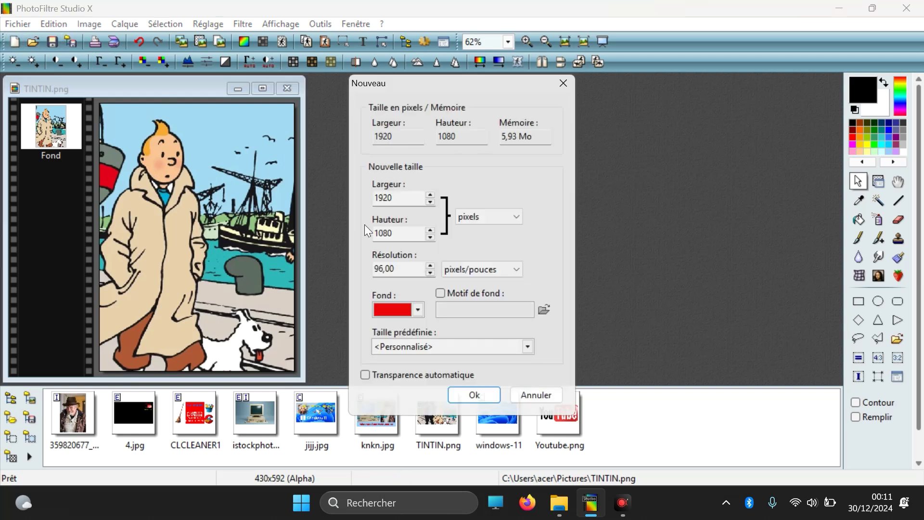
{"action": "left_click", "coordinate": [471, 396]}
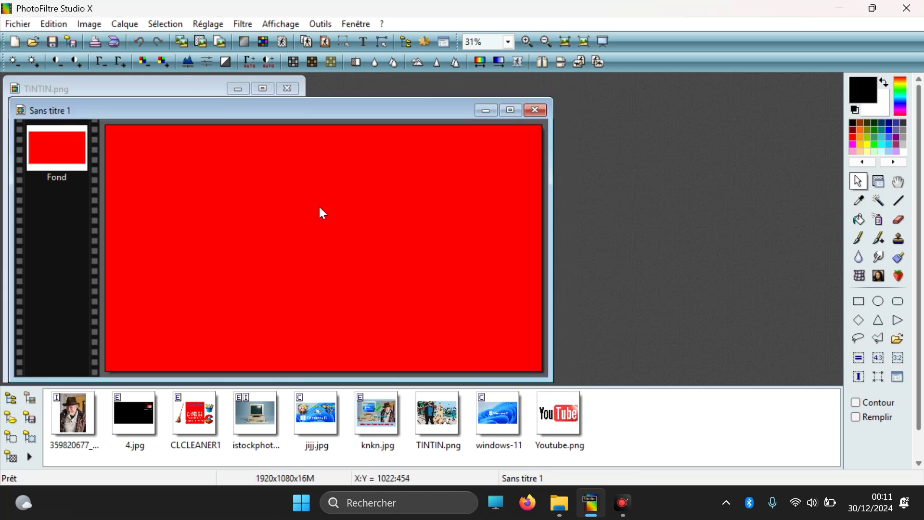
{"action": "left_click_drag", "start_coordinate": [214, 114], "coordinate": [524, 106]}
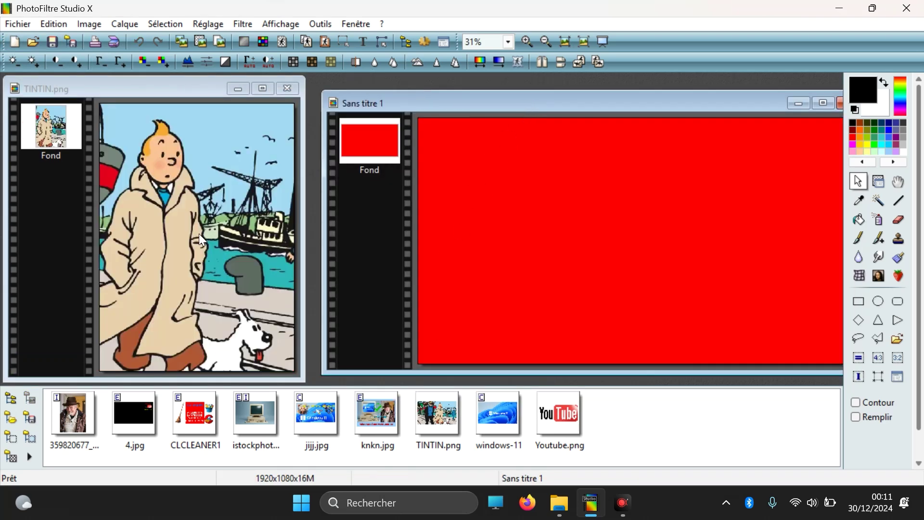
Select the whole cropped Tintin image and copy it
{"action": "left_click", "coordinate": [128, 108]}
{"action": "key", "text": "ctrl+a"}
{"action": "right_click", "coordinate": [183, 194]}
{"action": "left_click", "coordinate": [206, 253]}
Paste the copied picture, adjusted to size, inside a selection of about 616 × 1042 px on the left part of the red image and move the selection off it
{"action": "left_click_drag", "start_coordinate": [437, 135], "coordinate": [550, 325]}
{"action": "right_click", "coordinate": [513, 226]}
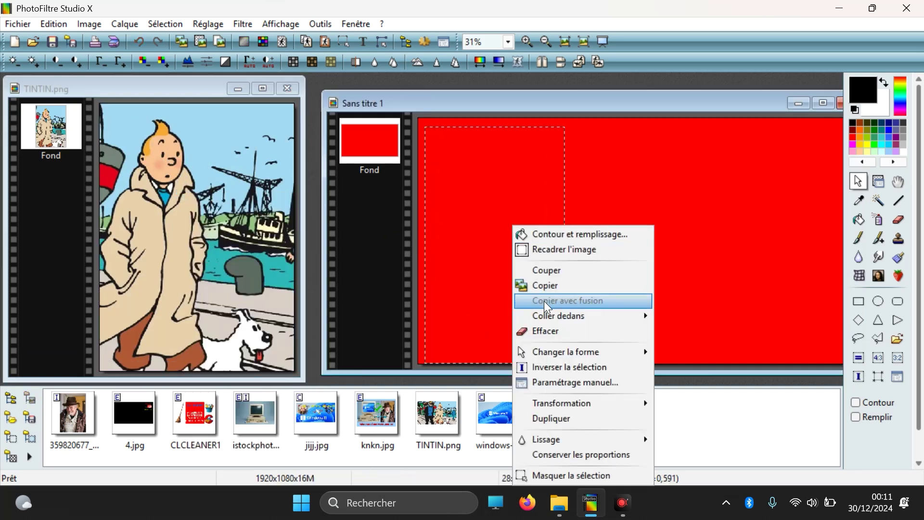
{"action": "mouse_move", "coordinate": [645, 317]}
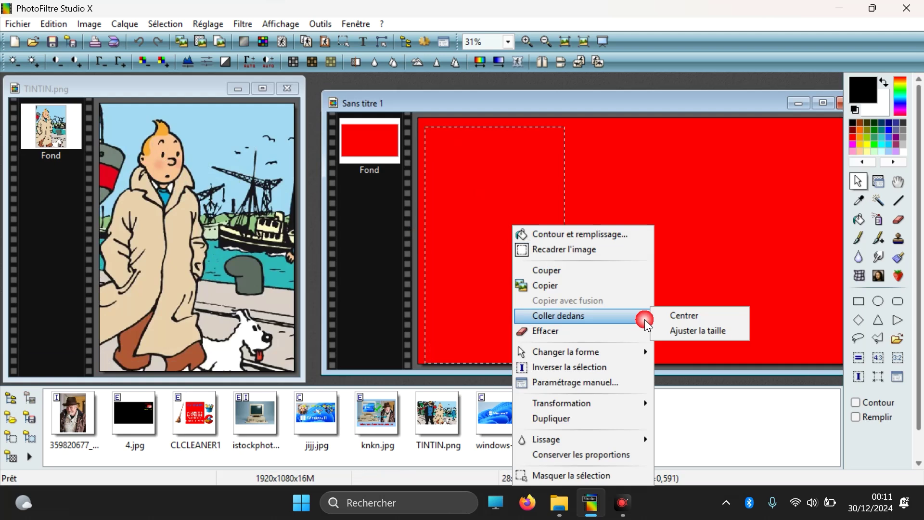
{"action": "left_click", "coordinate": [684, 330]}
{"action": "left_click_drag", "start_coordinate": [479, 192], "coordinate": [626, 307]}
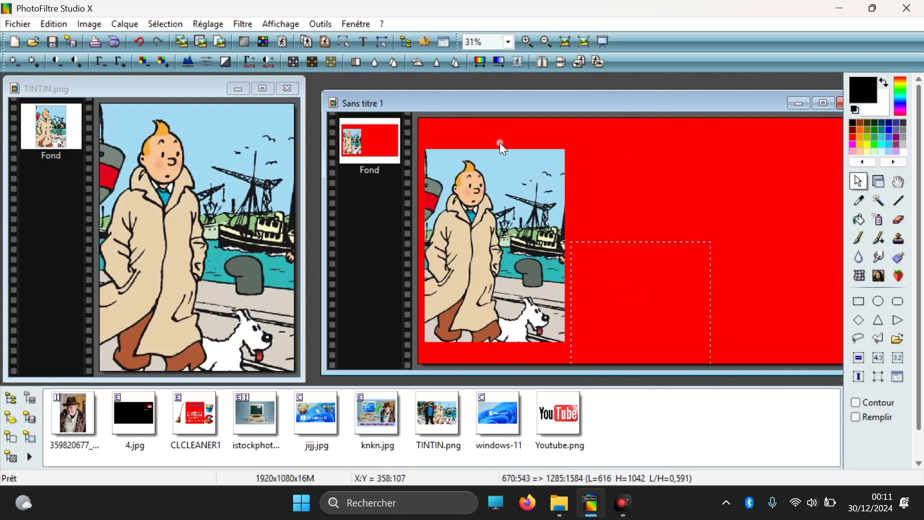
Open the bucket, CCleaner logo and broom images together from the Téléchargements folder and spread their windows apart
{"action": "left_click", "coordinate": [18, 24]}
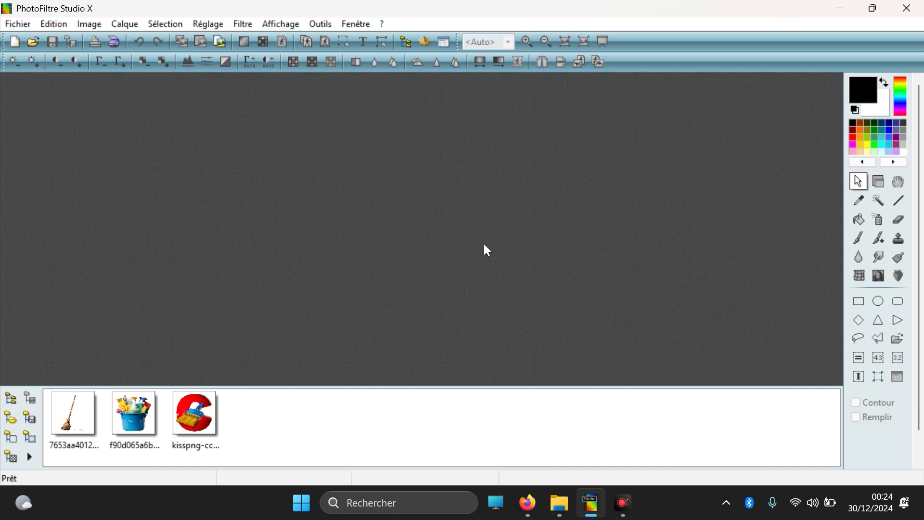
{"action": "left_click", "coordinate": [33, 42]}
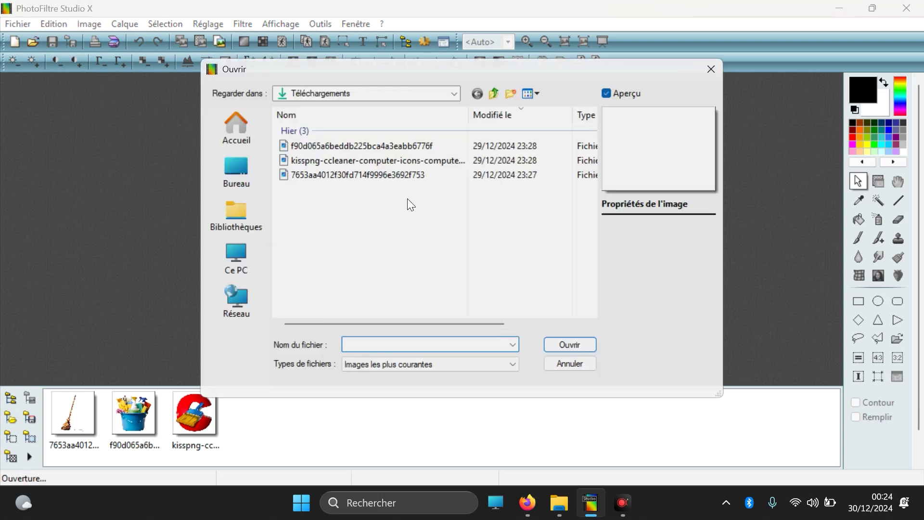
{"action": "left_click", "coordinate": [359, 148]}
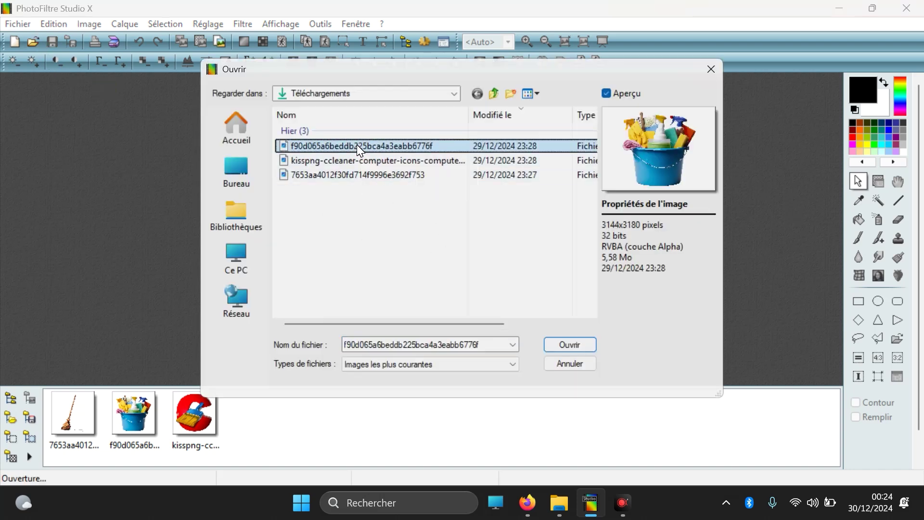
{"action": "key", "text": "shift+Down"}
{"action": "key", "text": "shift+Down"}
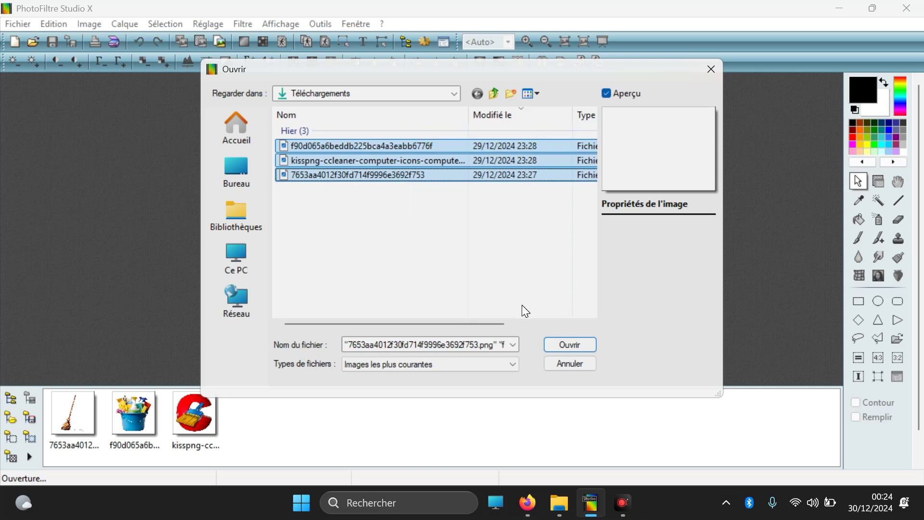
{"action": "left_click", "coordinate": [562, 343]}
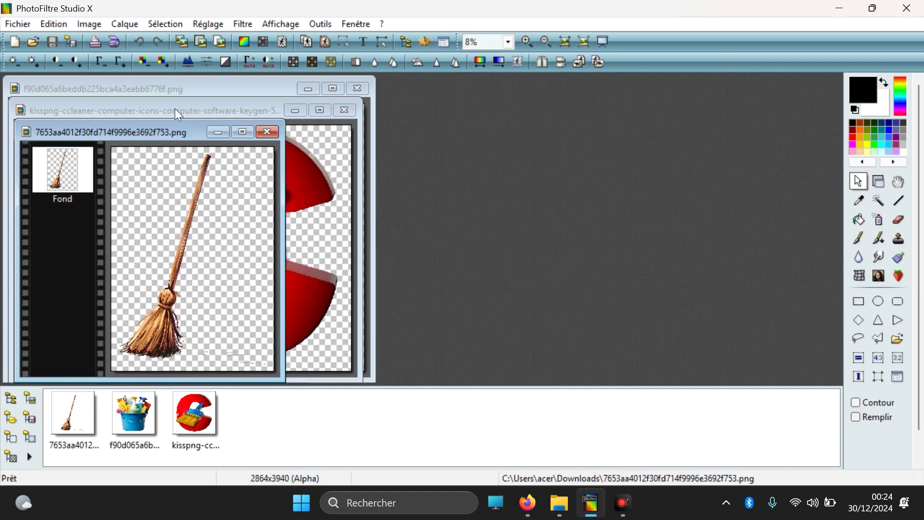
{"action": "left_click_drag", "start_coordinate": [179, 136], "coordinate": [657, 103]}
{"action": "left_click_drag", "start_coordinate": [279, 115], "coordinate": [589, 120]}
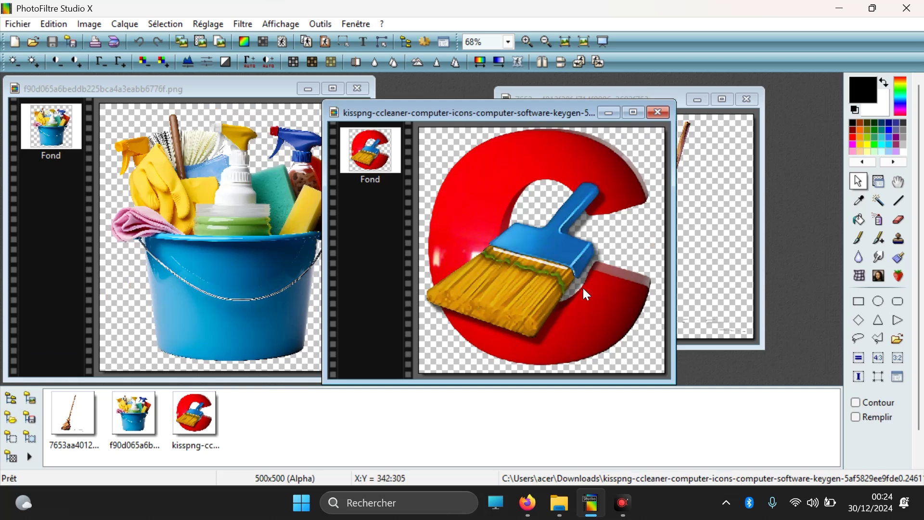
Create a 1920 × 1080 px red image and fill a full-height strip about 567 px wide along its left edge with white
{"action": "left_click", "coordinate": [15, 42]}
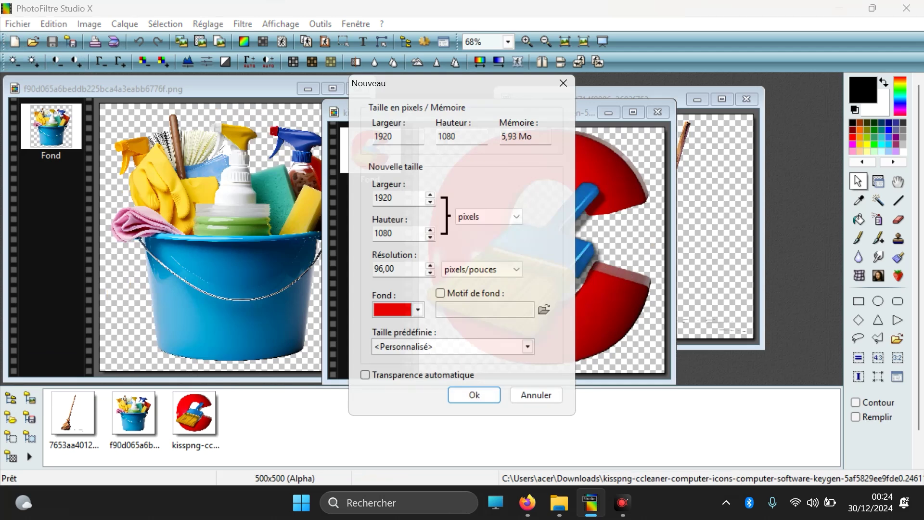
{"action": "left_click", "coordinate": [462, 396]}
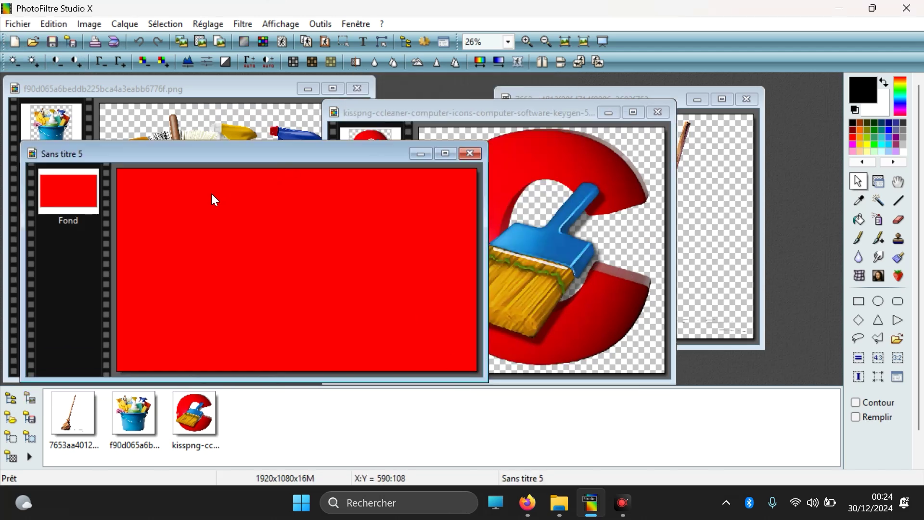
{"action": "left_click_drag", "start_coordinate": [121, 172], "coordinate": [223, 371]}
{"action": "right_click", "coordinate": [168, 214]}
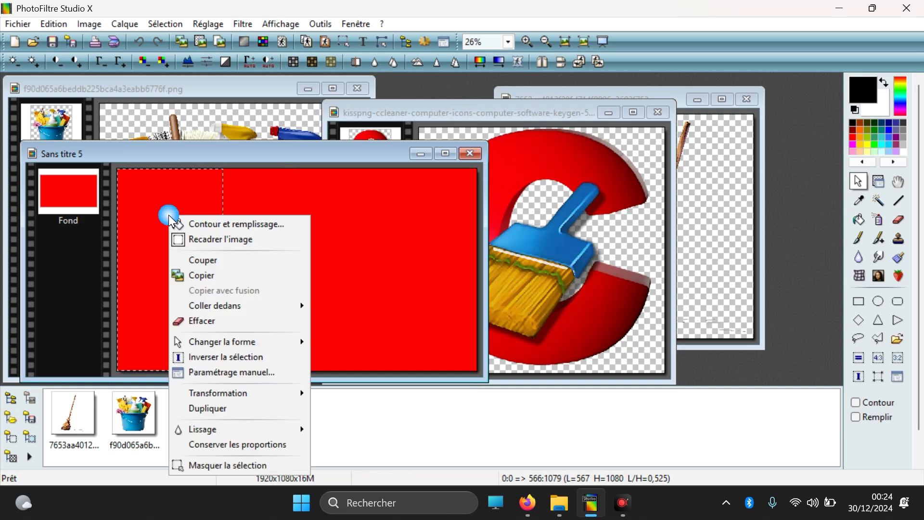
{"action": "left_click", "coordinate": [193, 229]}
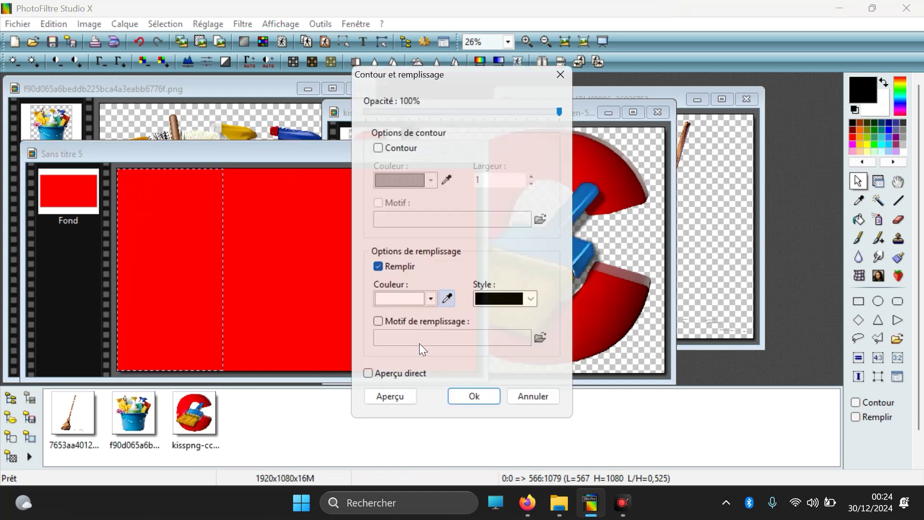
{"action": "left_click", "coordinate": [463, 397]}
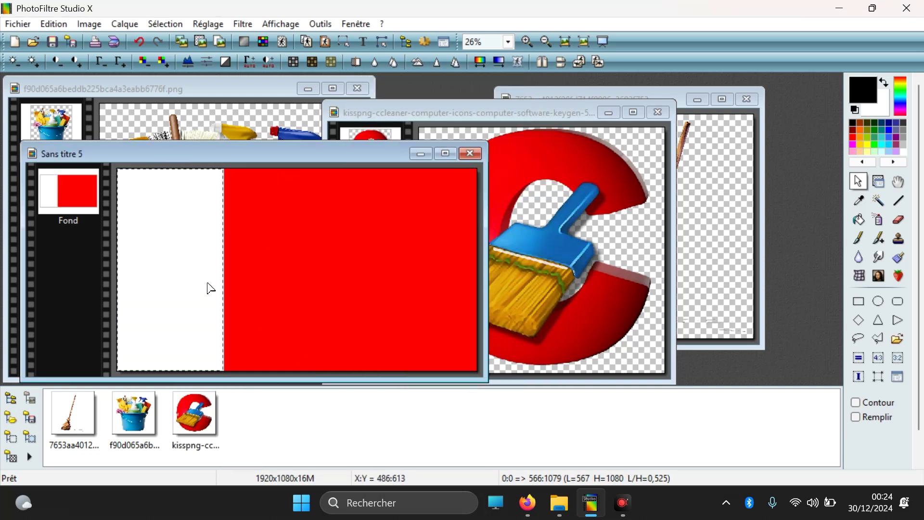
Fill a full-height strip about 470 px wide along the red image's right edge with white and release the selection
{"action": "left_click_drag", "start_coordinate": [390, 169], "coordinate": [524, 422]}
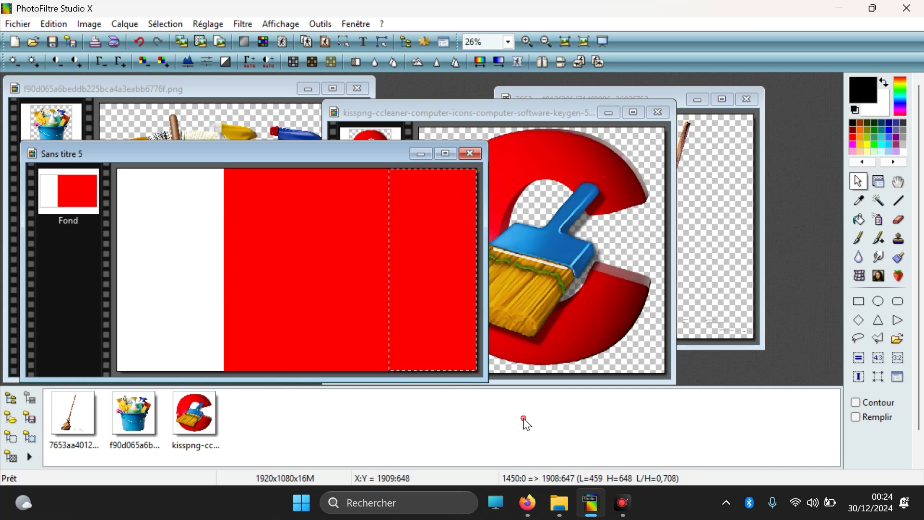
{"action": "right_click", "coordinate": [447, 226]}
{"action": "left_click", "coordinate": [506, 235]}
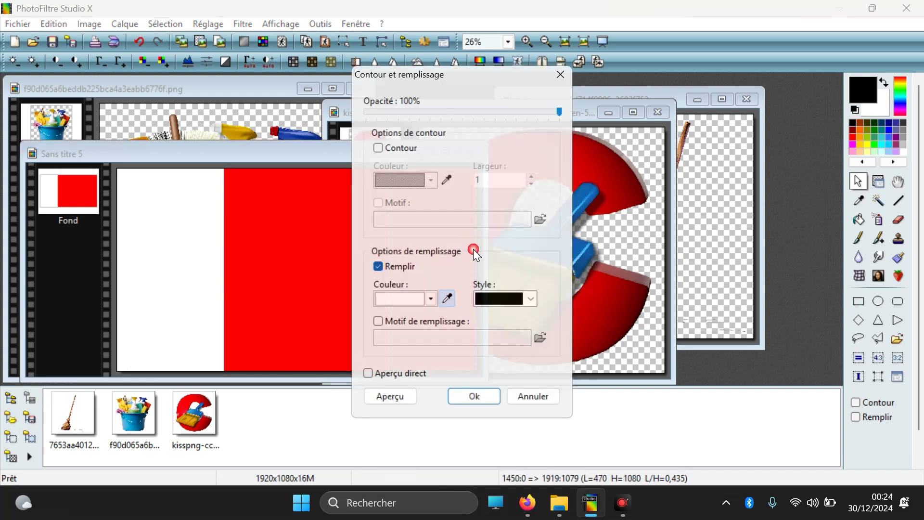
{"action": "left_click", "coordinate": [487, 393]}
{"action": "left_click_drag", "start_coordinate": [428, 276], "coordinate": [660, 251]}
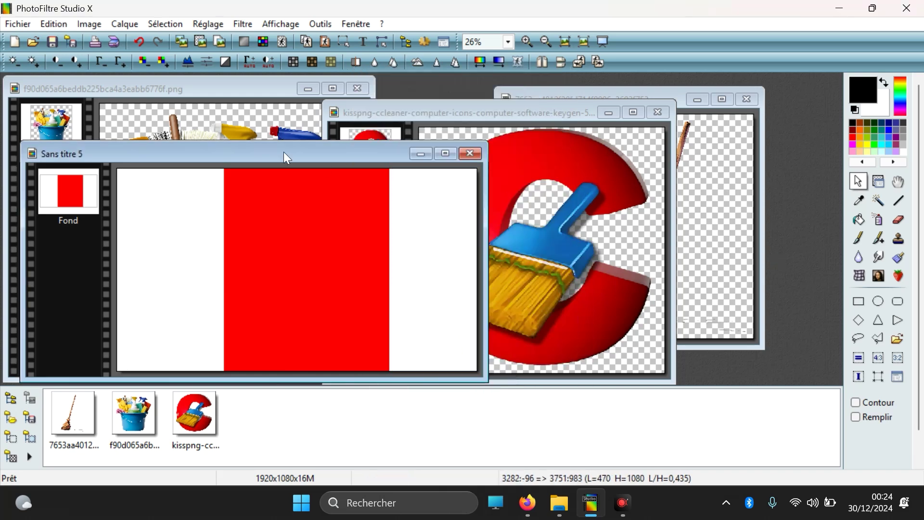
Select practically the entire cleaning bucket image and copy it
{"action": "left_click", "coordinate": [202, 126]}
{"action": "left_click_drag", "start_coordinate": [103, 104], "coordinate": [431, 452]}
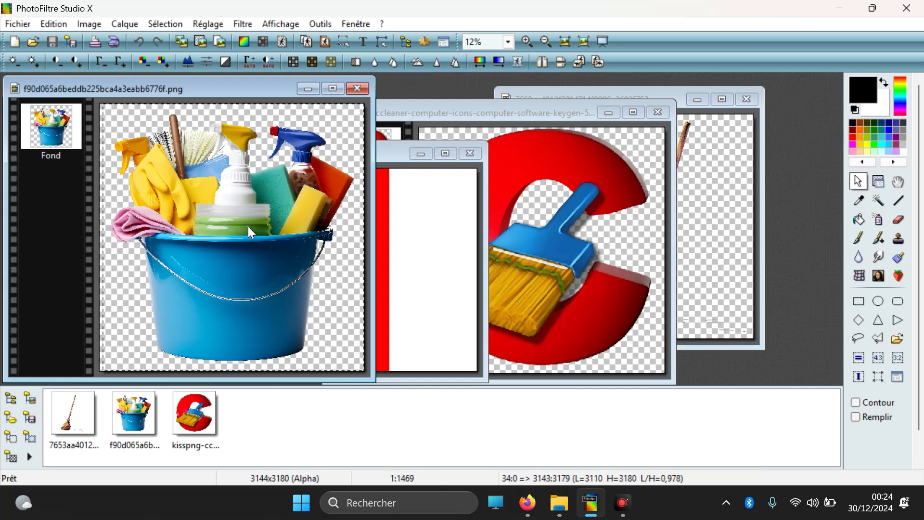
{"action": "right_click", "coordinate": [248, 227]}
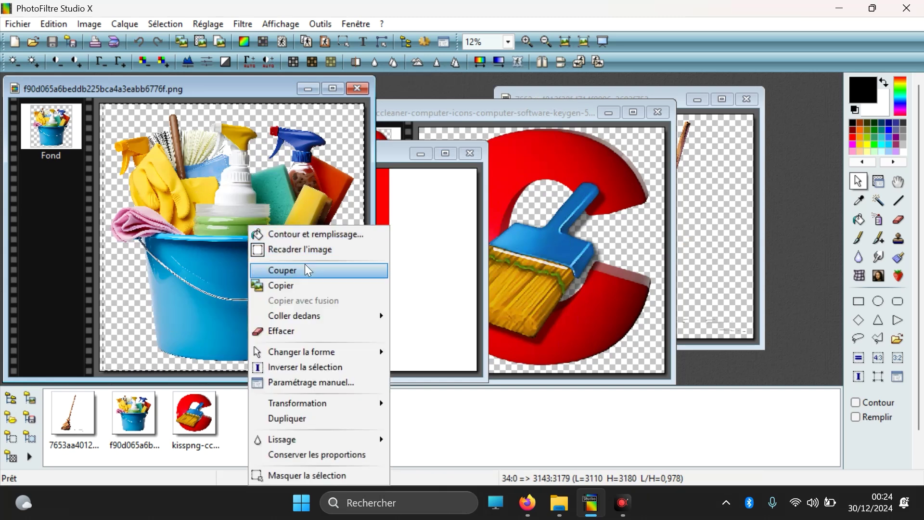
{"action": "left_click", "coordinate": [302, 283]}
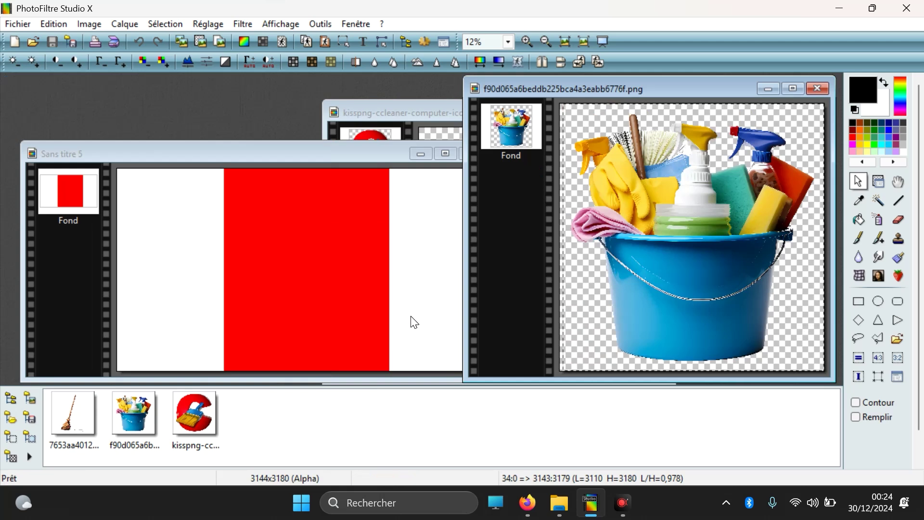
Paste the bucket, fitted to a selection about 448 × 509 px low in the thumbnail's right white strip, and close the bucket image
{"action": "left_click", "coordinate": [415, 322]}
{"action": "left_click_drag", "start_coordinate": [392, 276], "coordinate": [478, 371]}
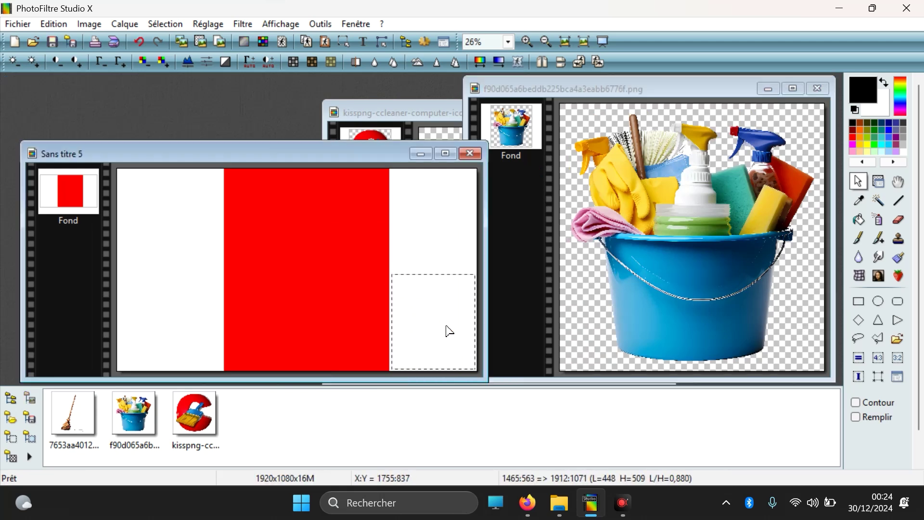
{"action": "right_click", "coordinate": [448, 326]}
{"action": "left_click", "coordinate": [519, 153]}
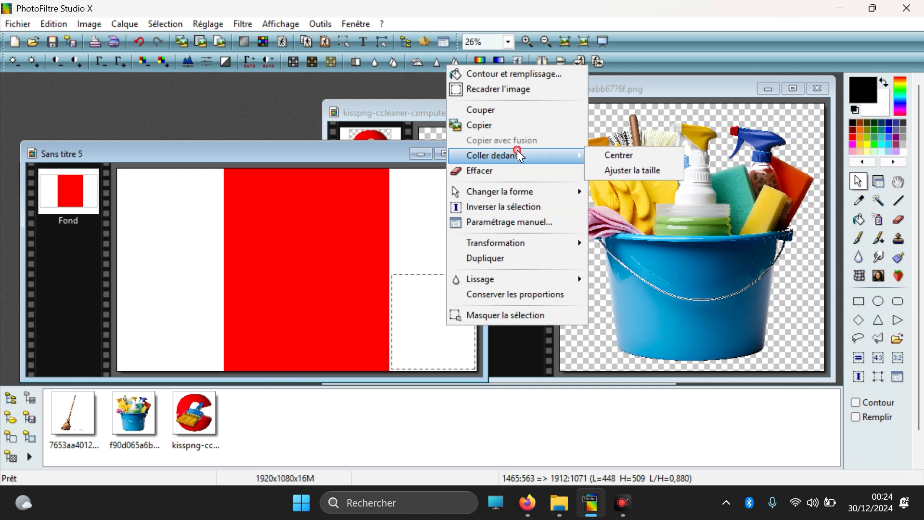
{"action": "left_click", "coordinate": [626, 174]}
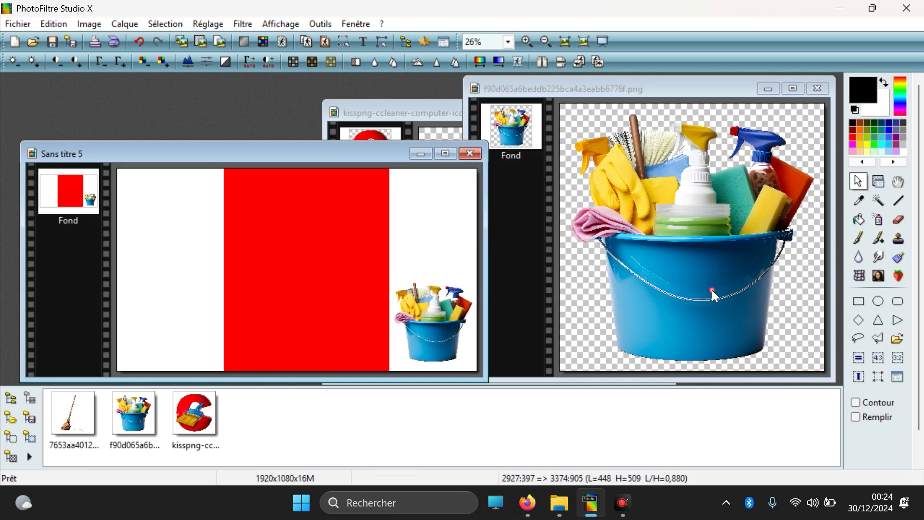
{"action": "left_click", "coordinate": [818, 88]}
Select the entire CCleaner logo image and copy it
{"action": "left_click", "coordinate": [649, 310]}
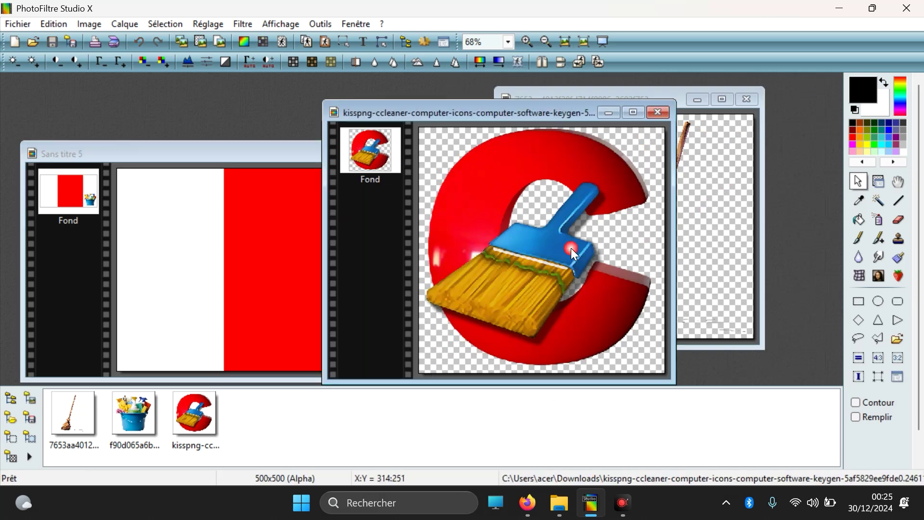
{"action": "key", "text": "ctrl+a"}
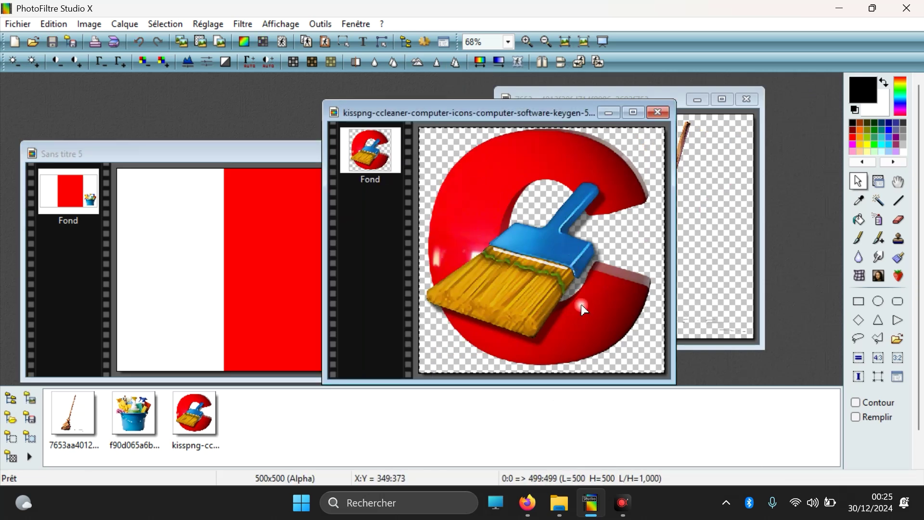
{"action": "right_click", "coordinate": [501, 225]}
{"action": "left_click", "coordinate": [524, 287]}
Paste the logo, fitted to a selection about 455 × 494 px, above the bucket in the thumbnail's right white strip
{"action": "left_click", "coordinate": [250, 321]}
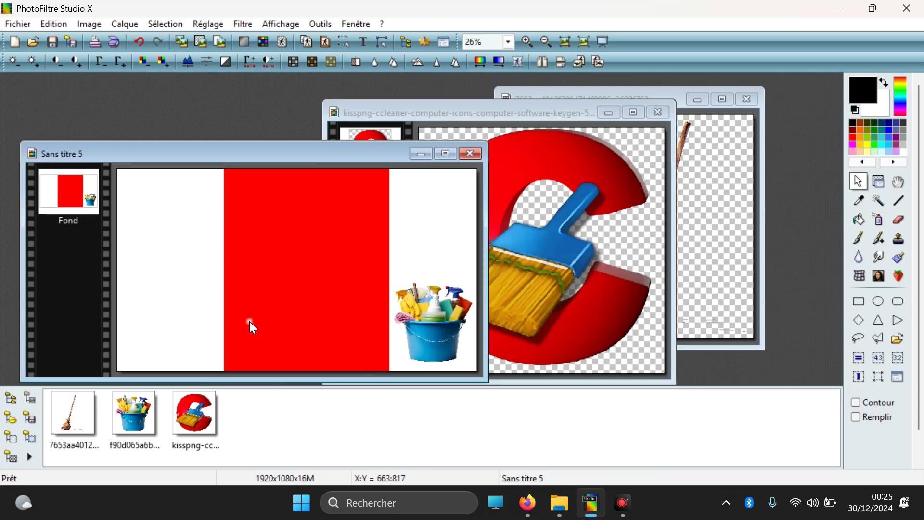
{"action": "left_click_drag", "start_coordinate": [392, 170], "coordinate": [476, 261]}
{"action": "right_click", "coordinate": [454, 228]}
{"action": "mouse_move", "coordinate": [530, 316]}
{"action": "left_click", "coordinate": [613, 329]}
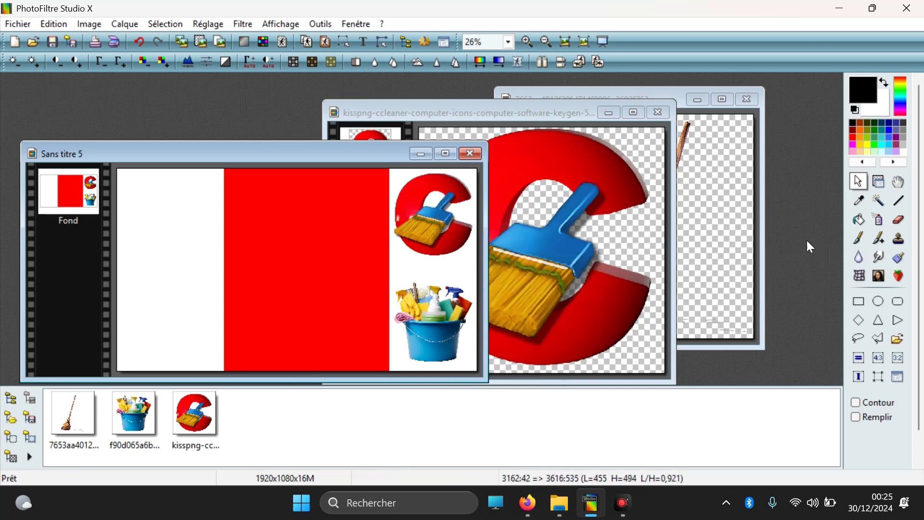
Select practically the entire broom image and copy it
{"action": "left_click", "coordinate": [712, 202]}
{"action": "left_click_drag", "start_coordinate": [593, 116], "coordinate": [818, 404]}
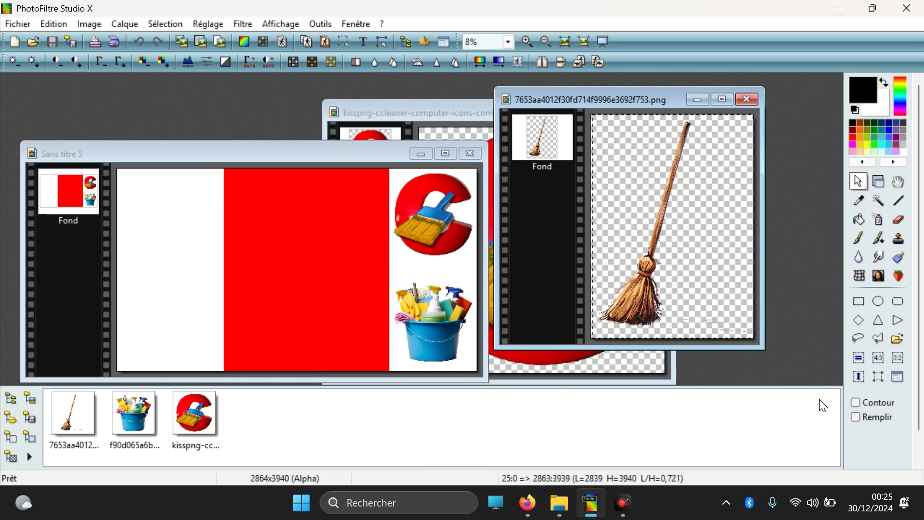
{"action": "right_click", "coordinate": [643, 212]}
{"action": "left_click", "coordinate": [674, 279]}
Paste the broom, fitted to a full-height selection about 563 px wide over the left white strip, and close the broom and logo images
{"action": "left_click_drag", "start_coordinate": [119, 169], "coordinate": [222, 371]}
{"action": "right_click", "coordinate": [179, 287]}
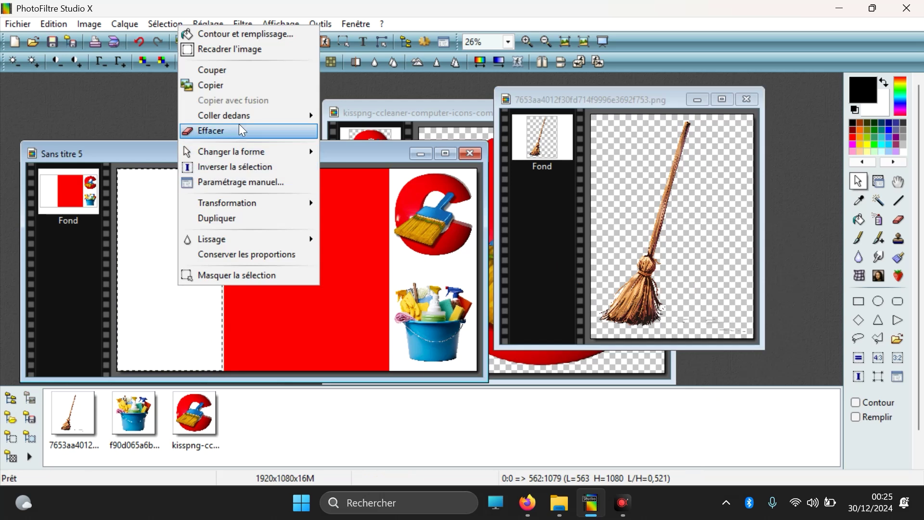
{"action": "mouse_move", "coordinate": [315, 116]}
{"action": "left_click", "coordinate": [340, 129]}
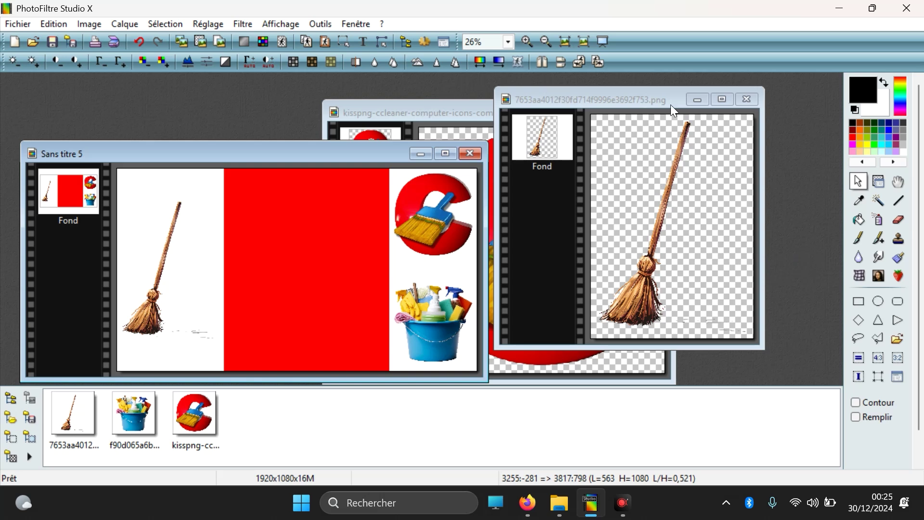
{"action": "left_click", "coordinate": [748, 100]}
{"action": "left_click", "coordinate": [660, 113]}
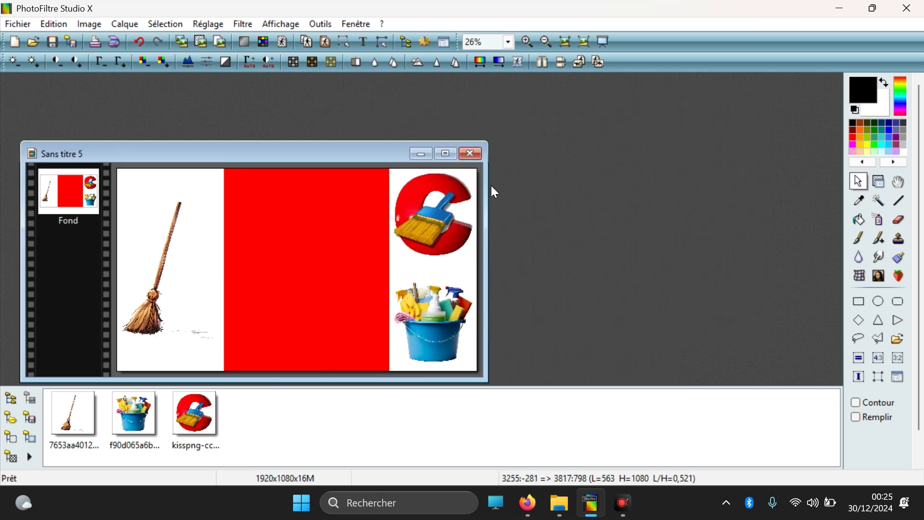
Start a new text for the thumbnail and set its font to Comic Sans MS
{"action": "left_click", "coordinate": [366, 45]}
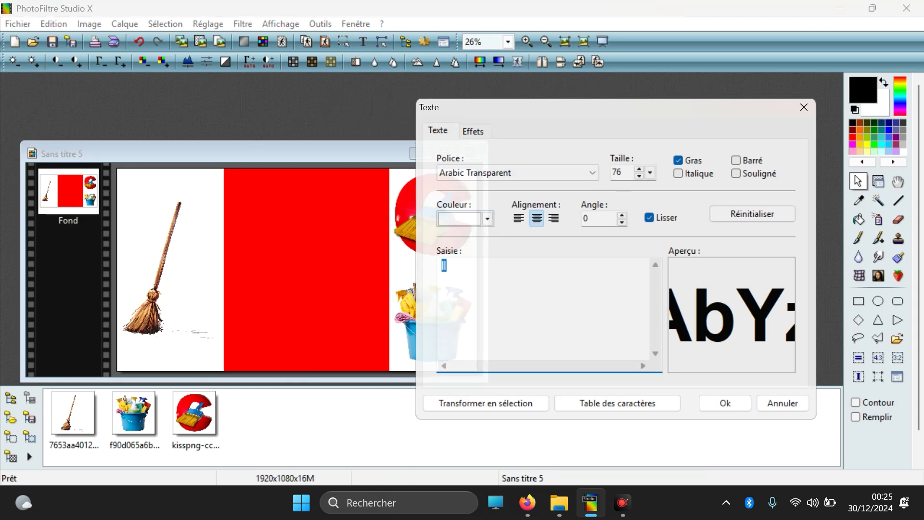
{"action": "left_click", "coordinate": [476, 175]}
{"action": "scroll", "coordinate": [503, 281], "scroll_direction": "down", "scroll_amount": 9}
{"action": "scroll", "coordinate": [503, 279], "scroll_direction": "down", "scroll_amount": 18}
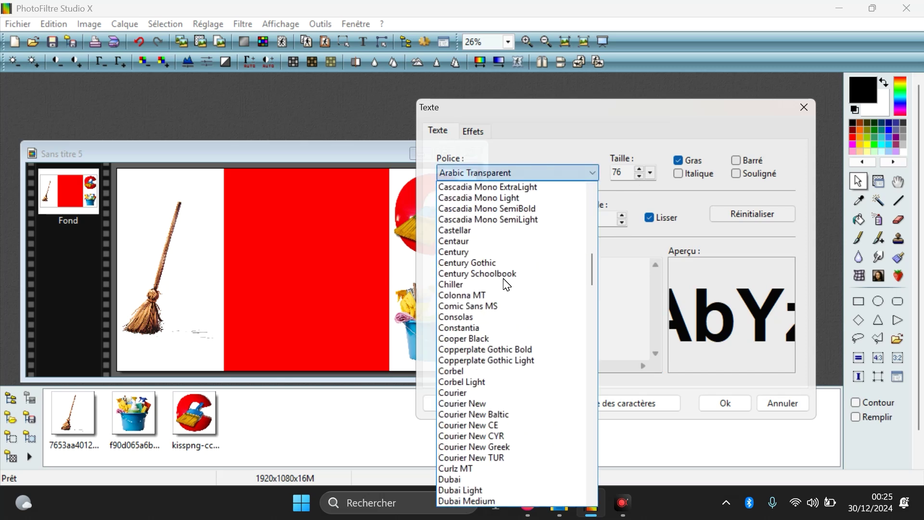
{"action": "scroll", "coordinate": [504, 288], "scroll_direction": "up", "scroll_amount": 8}
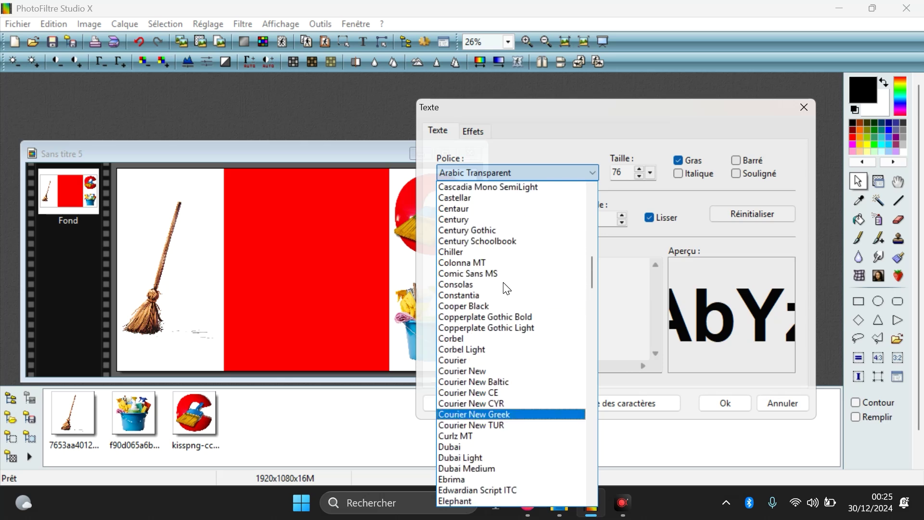
{"action": "scroll", "coordinate": [487, 300], "scroll_direction": "up", "scroll_amount": 1}
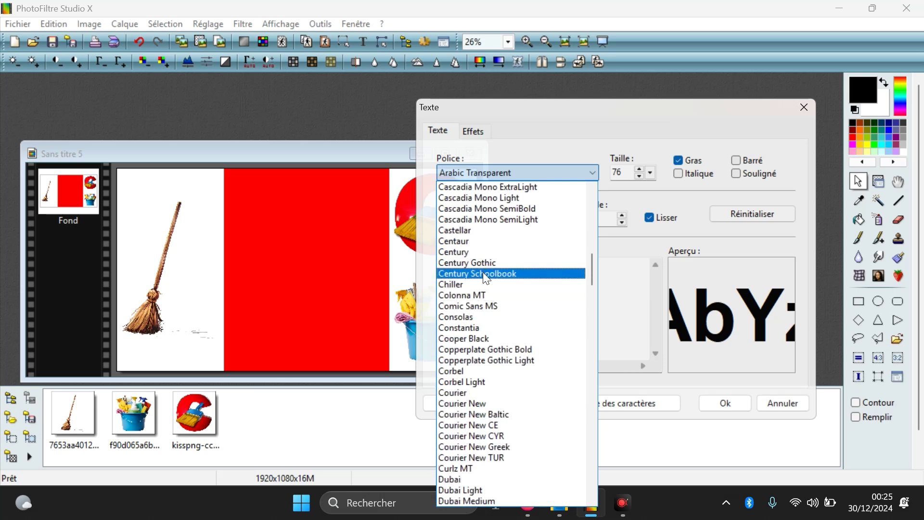
{"action": "left_click", "coordinate": [471, 310]}
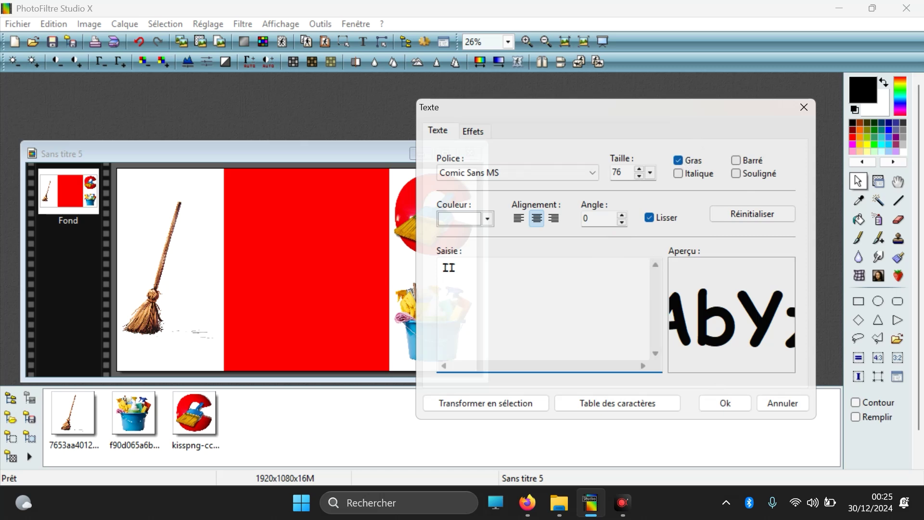
Enter the text "CCLEANER", "LE MEILLEUR", "LOGICIEL DE", "NETTOYAGE", "PC" on five lines and move it onto the red area
{"action": "type", "text": "ccLE"}
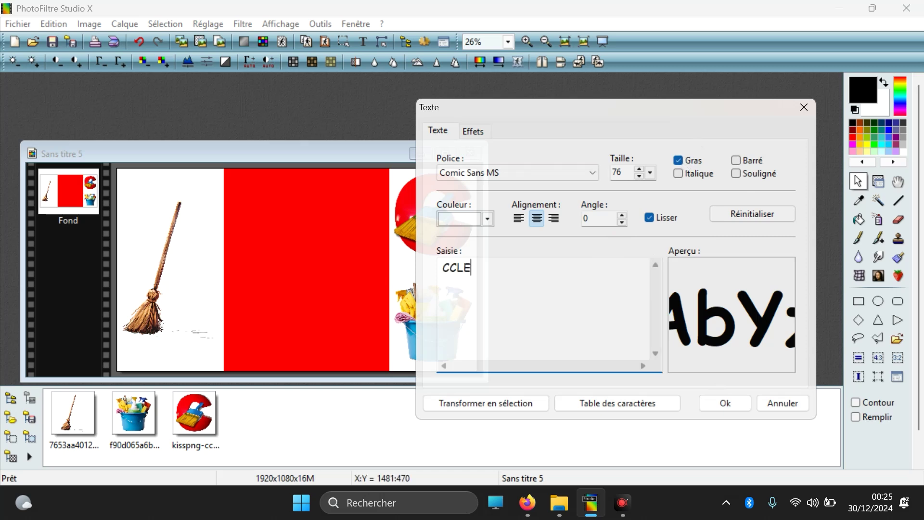
{"action": "type", "text": "ANER"}
{"action": "key", "text": "Return"}
{"action": "type", "text": "LE MEILLEUR"}
{"action": "key", "text": "Return"}
{"action": "type", "text": "LOGICIEL"}
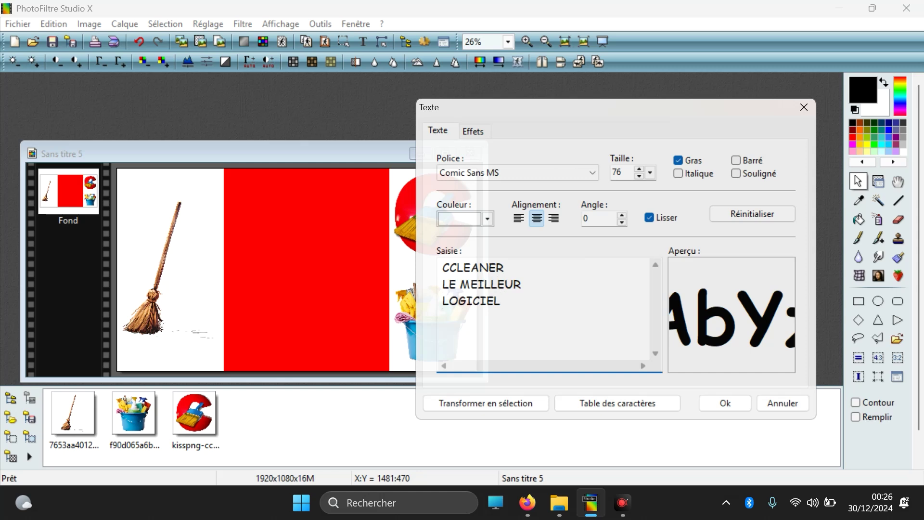
{"action": "type", "text": " DE"}
{"action": "key", "text": "Return"}
{"action": "type", "text": "NETTOYAGE"}
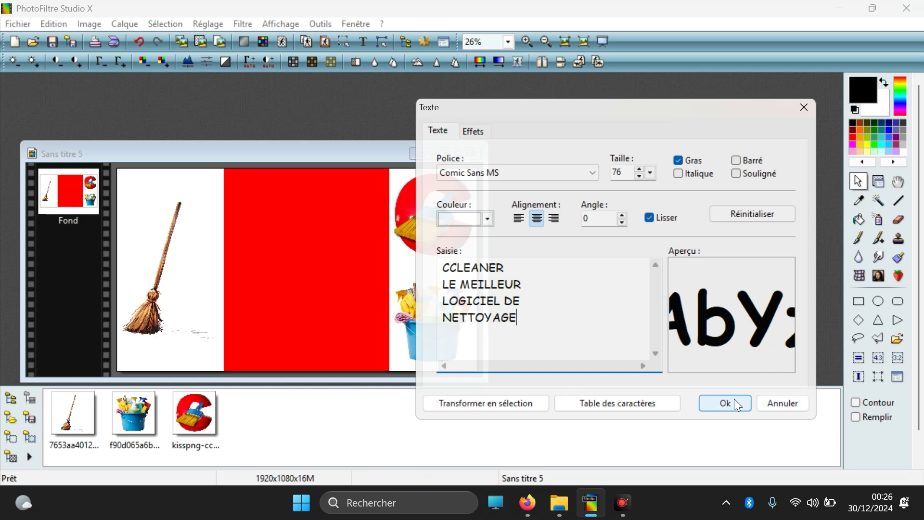
{"action": "key", "text": "Return"}
{"action": "type", "text": "PC"}
{"action": "left_click", "coordinate": [717, 404]}
{"action": "left_click_drag", "start_coordinate": [420, 227], "coordinate": [288, 265]}
{"action": "double_click", "coordinate": [285, 260]}
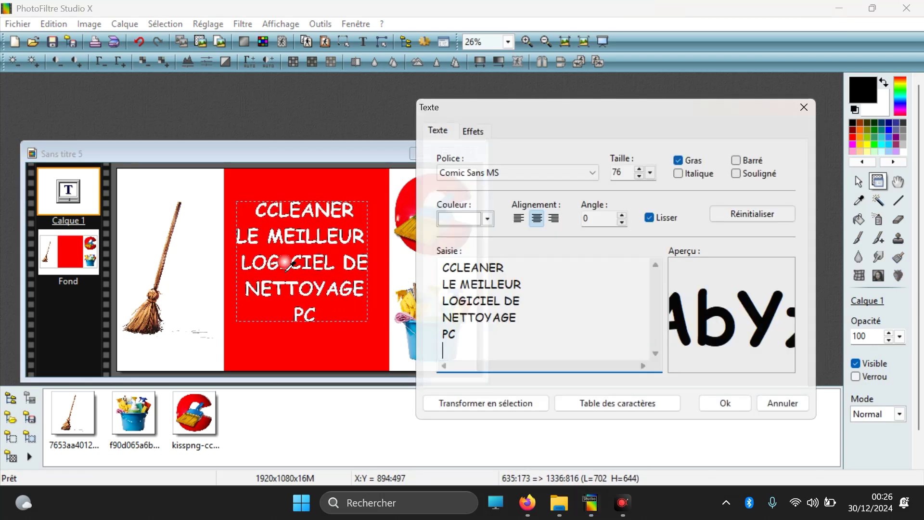
{"action": "left_click", "coordinate": [720, 407]}
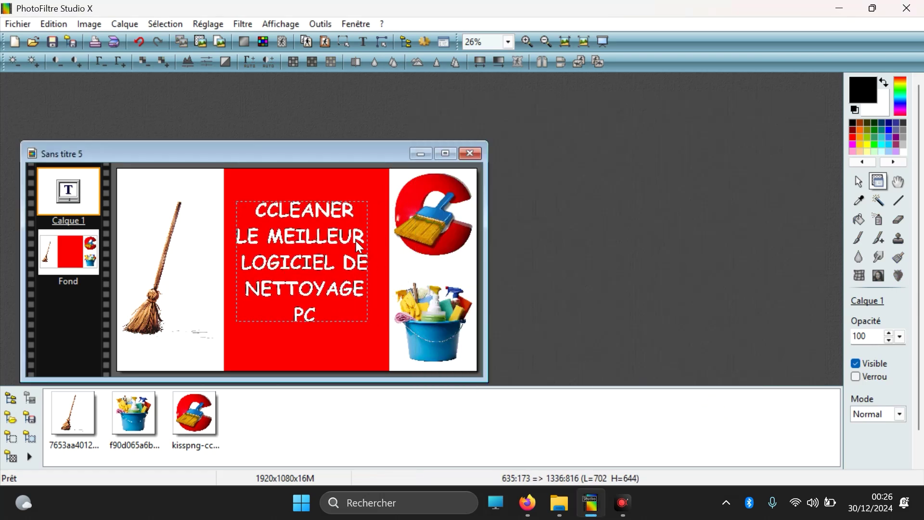
Insert a blank line between each of the five text lines and move the text block up over the red area
{"action": "double_click", "coordinate": [340, 238]}
{"action": "left_click", "coordinate": [508, 268]}
{"action": "key", "text": "Return"}
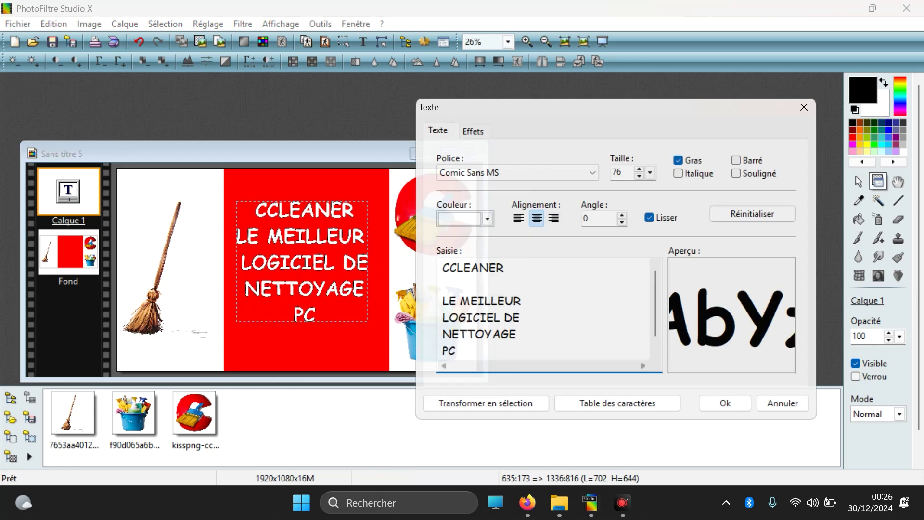
{"action": "left_click", "coordinate": [529, 302]}
{"action": "key", "text": "Return"}
{"action": "left_click", "coordinate": [529, 334]}
{"action": "key", "text": "Return"}
{"action": "left_click", "coordinate": [525, 318]}
{"action": "key", "text": "Return"}
{"action": "left_click", "coordinate": [705, 405]}
{"action": "left_click_drag", "start_coordinate": [327, 260], "coordinate": [324, 241]}
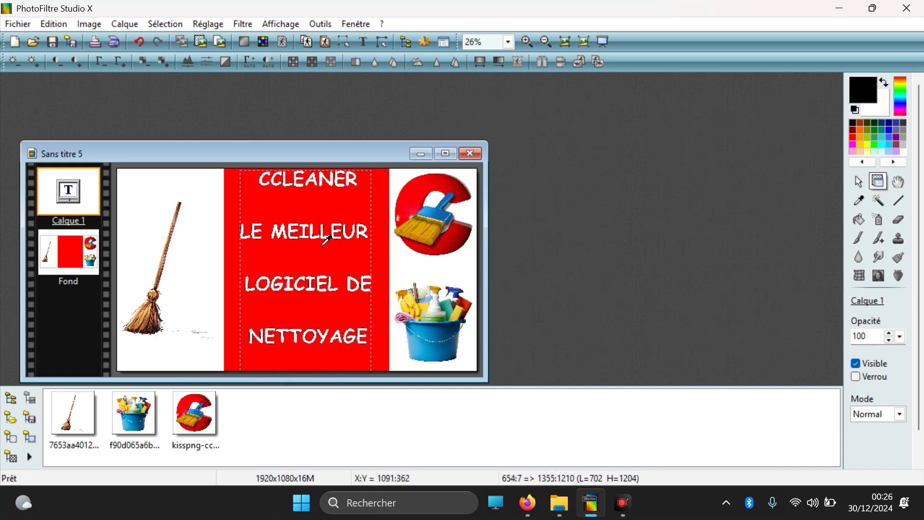
Set the text size to 70
{"action": "double_click", "coordinate": [325, 240]}
{"action": "left_click", "coordinate": [639, 176]}
{"action": "left_click", "coordinate": [639, 176]}
{"action": "left_click", "coordinate": [639, 176]}
{"action": "left_click", "coordinate": [639, 176]}
{"action": "left_click", "coordinate": [639, 176]}
{"action": "left_click", "coordinate": [639, 177]}
{"action": "left_click", "coordinate": [727, 402]}
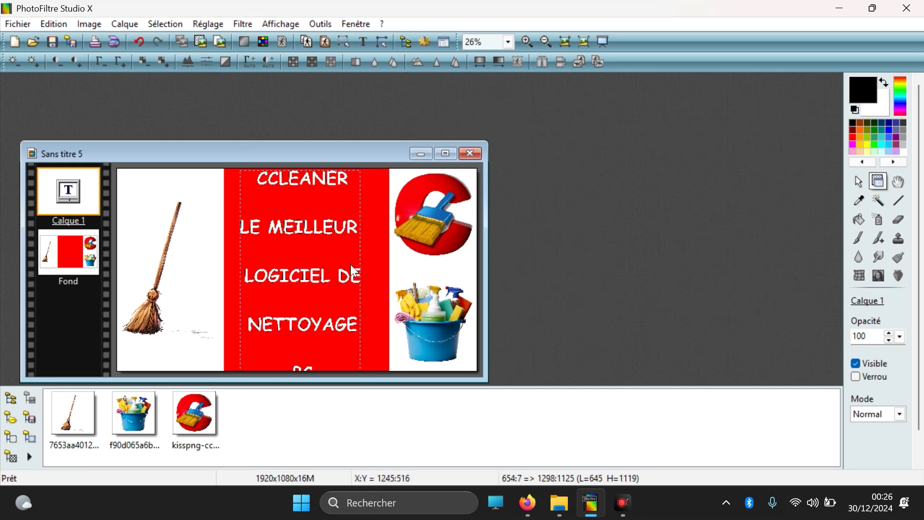
Reduce the text size to 63
{"action": "double_click", "coordinate": [342, 232]}
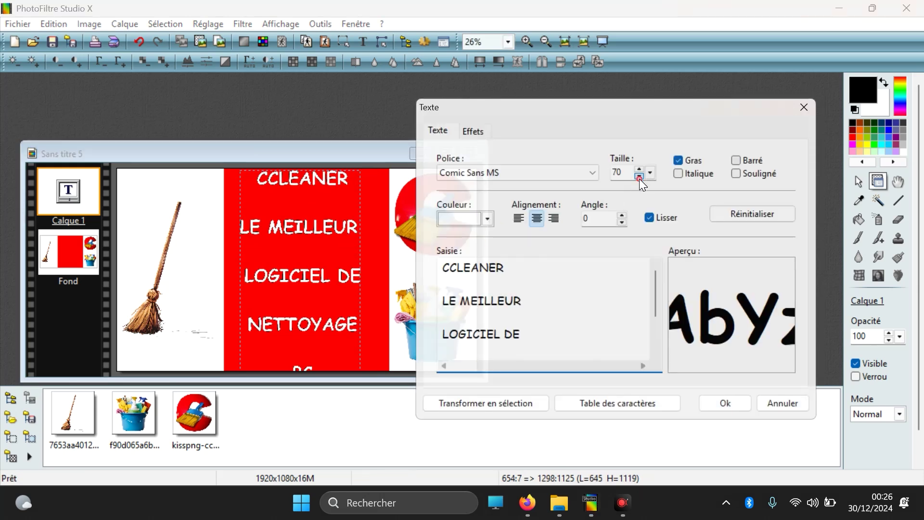
{"action": "left_click", "coordinate": [639, 176]}
{"action": "left_click", "coordinate": [639, 176]}
{"action": "left_click", "coordinate": [639, 176]}
{"action": "left_click", "coordinate": [639, 176]}
{"action": "left_click", "coordinate": [639, 176]}
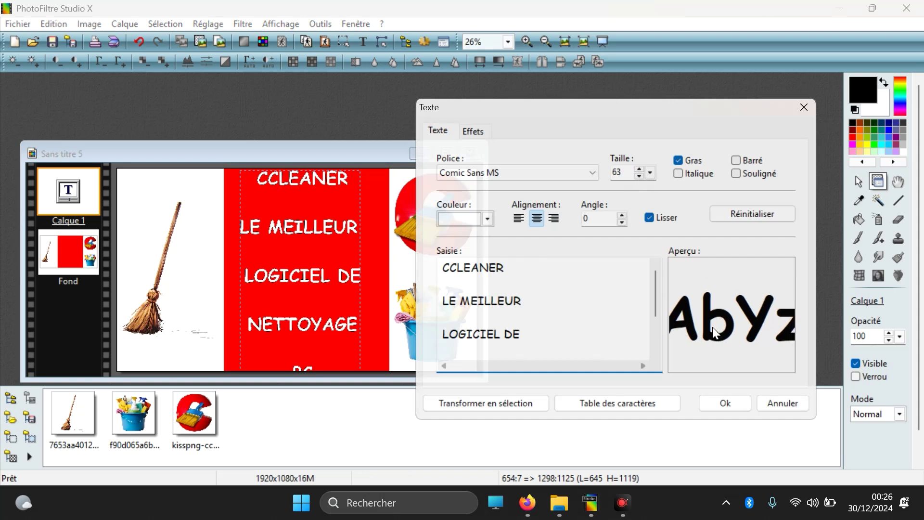
{"action": "left_click", "coordinate": [728, 399]}
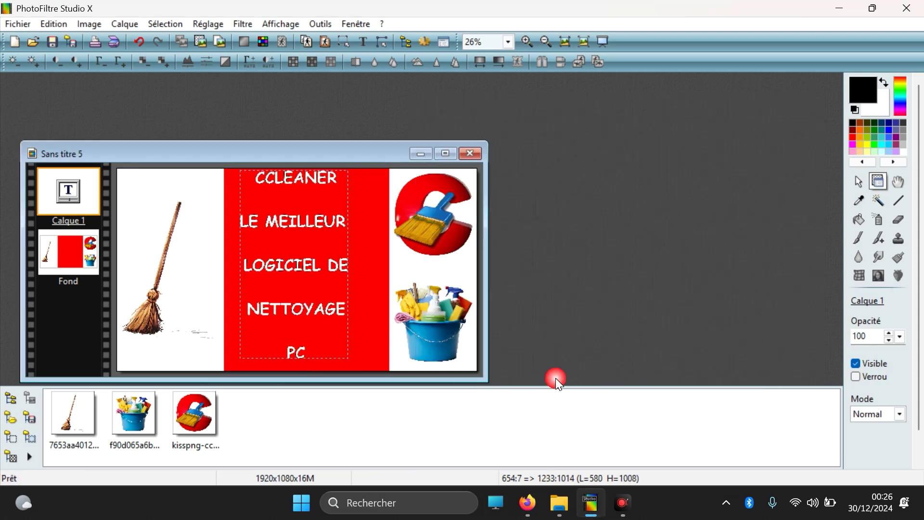
Shift the text block slightly towards the centre of the red area and make the Fond layer active
{"action": "left_click", "coordinate": [312, 305]}
{"action": "left_click_drag", "start_coordinate": [311, 305], "coordinate": [318, 309]}
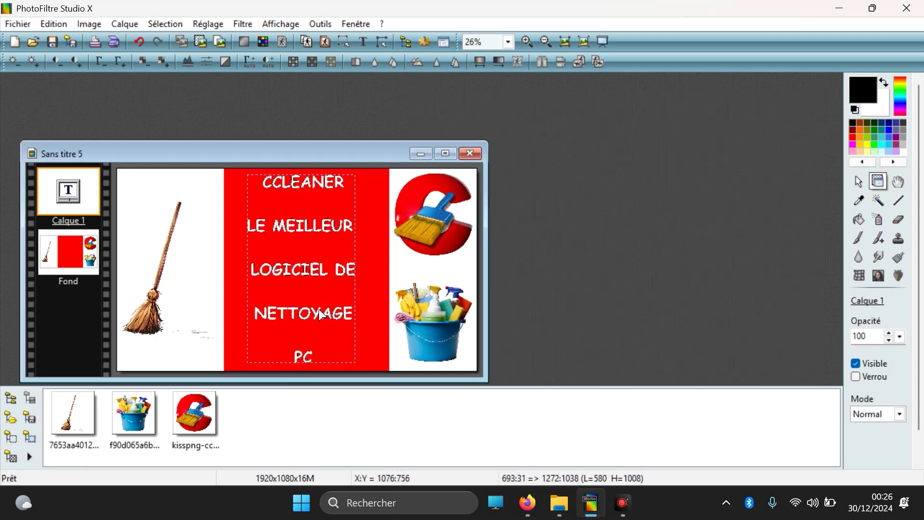
{"action": "left_click", "coordinate": [373, 299]}
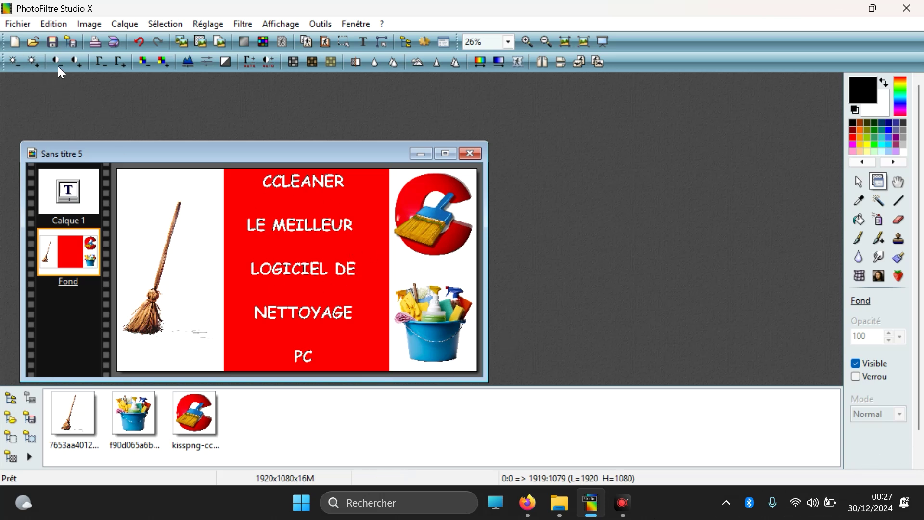
Save the thumbnail as the JPEG "Sans titre 5.jpg" in the Images folder without layers, in standard format with compression 90
{"action": "left_click", "coordinate": [7, 25]}
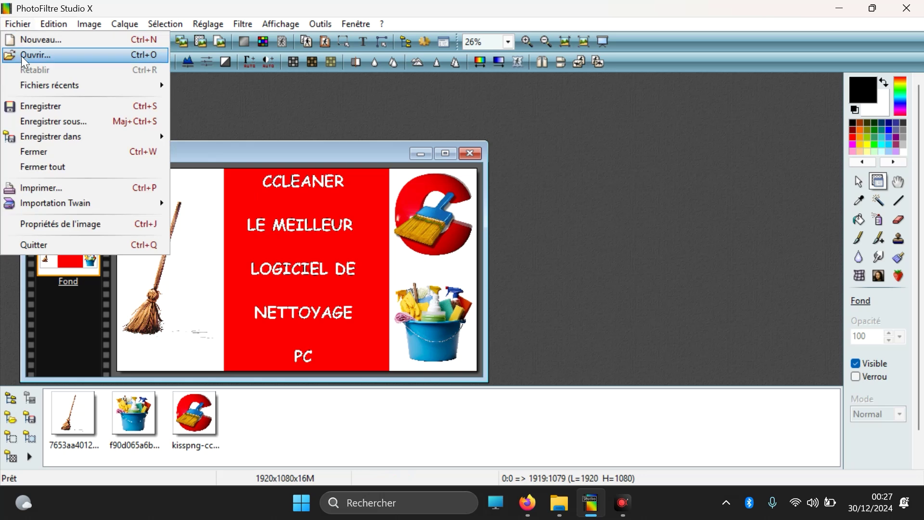
{"action": "left_click", "coordinate": [40, 123]}
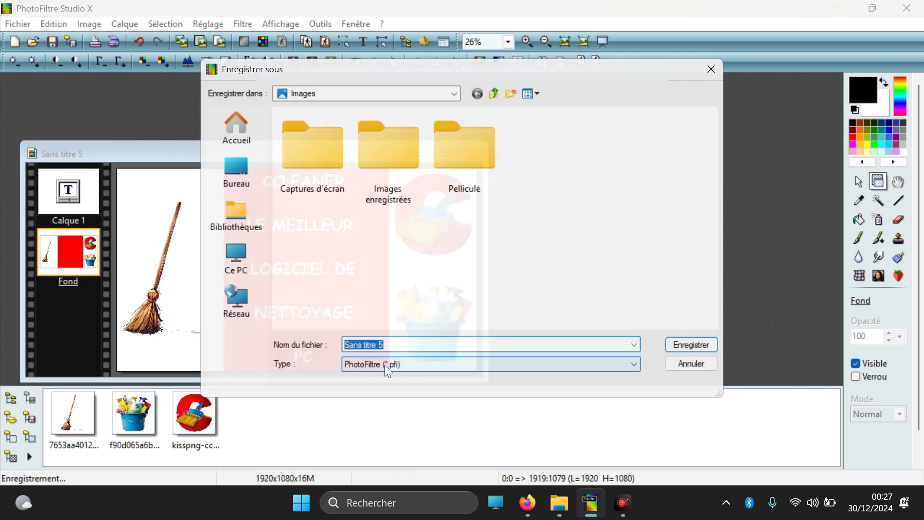
{"action": "left_click", "coordinate": [398, 364]}
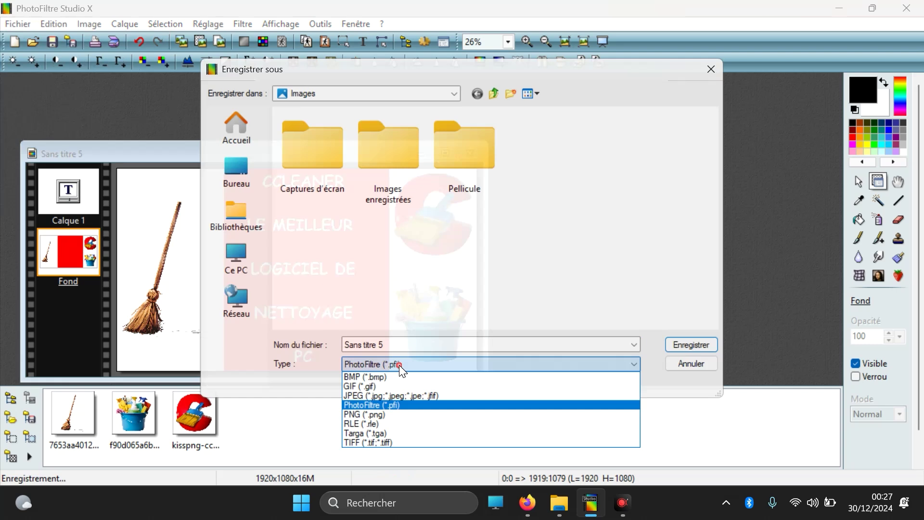
{"action": "left_click", "coordinate": [393, 396]}
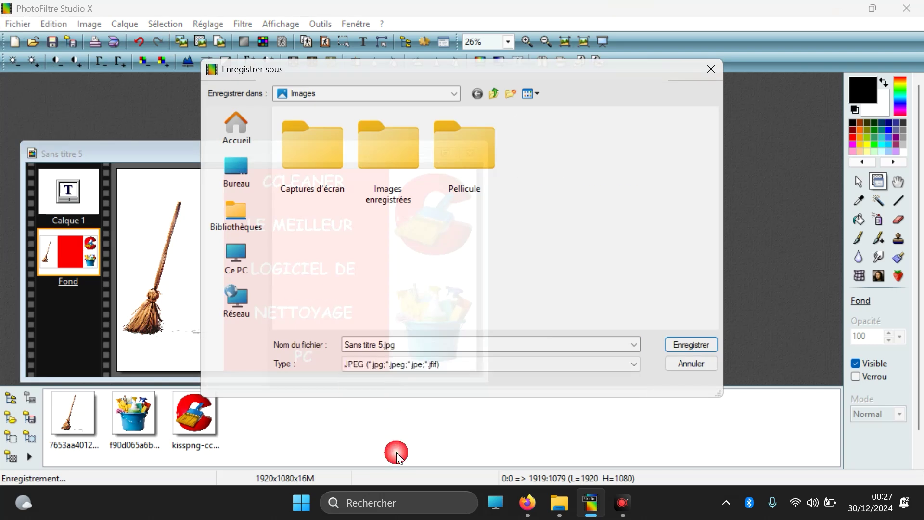
{"action": "left_click", "coordinate": [700, 343]}
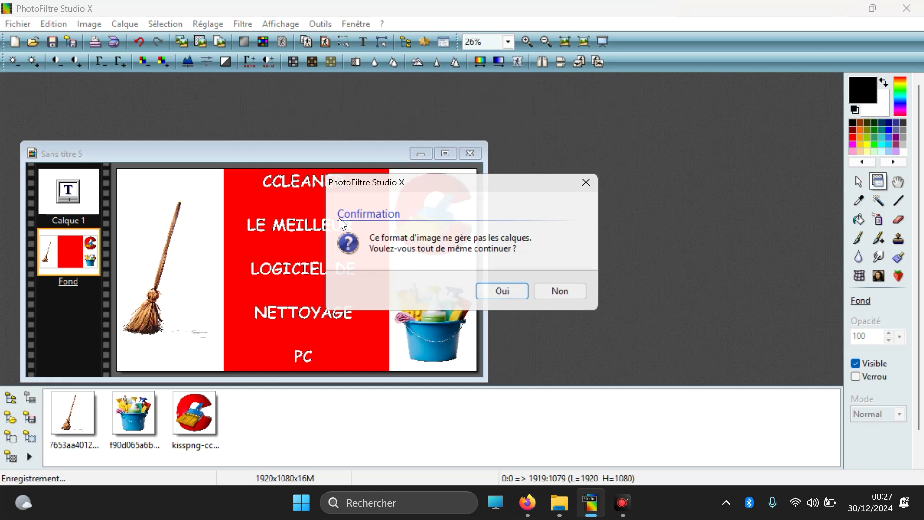
{"action": "left_click", "coordinate": [504, 291]}
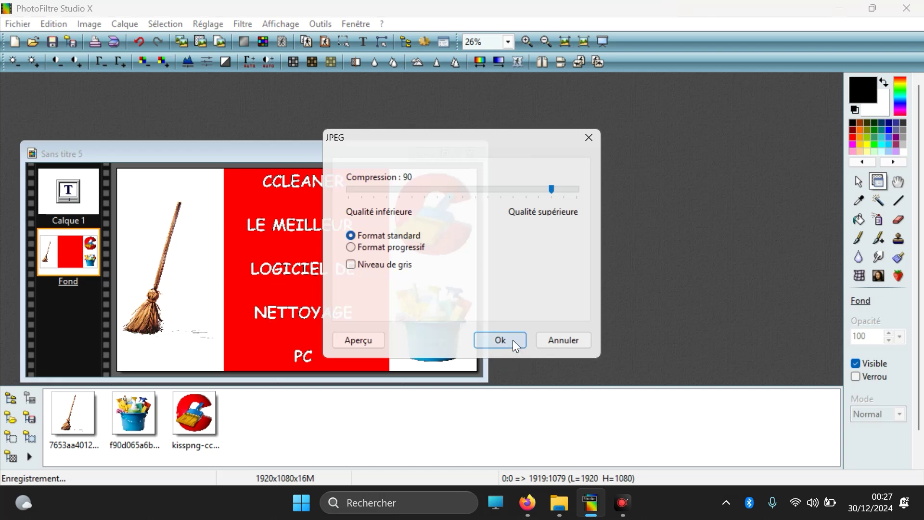
{"action": "left_click", "coordinate": [511, 340]}
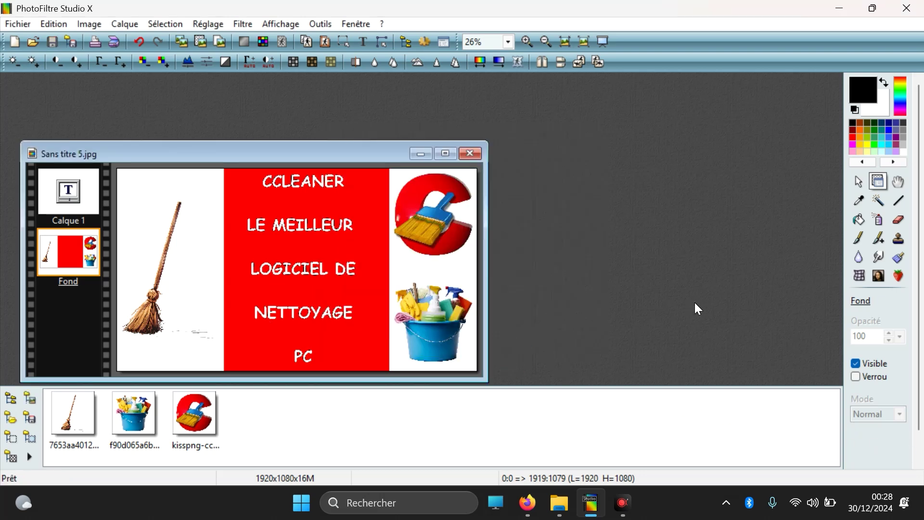
{"action": "right_click", "coordinate": [648, 264]}
{"action": "left_click", "coordinate": [606, 240]}
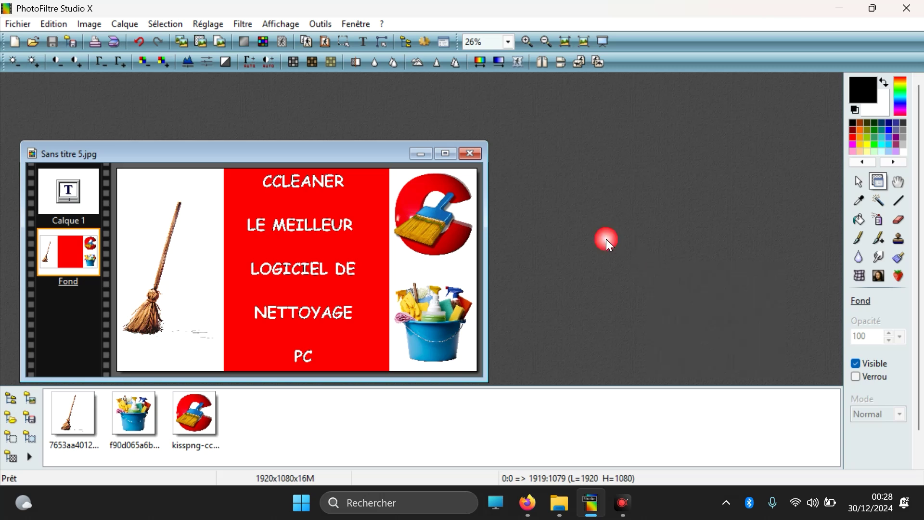